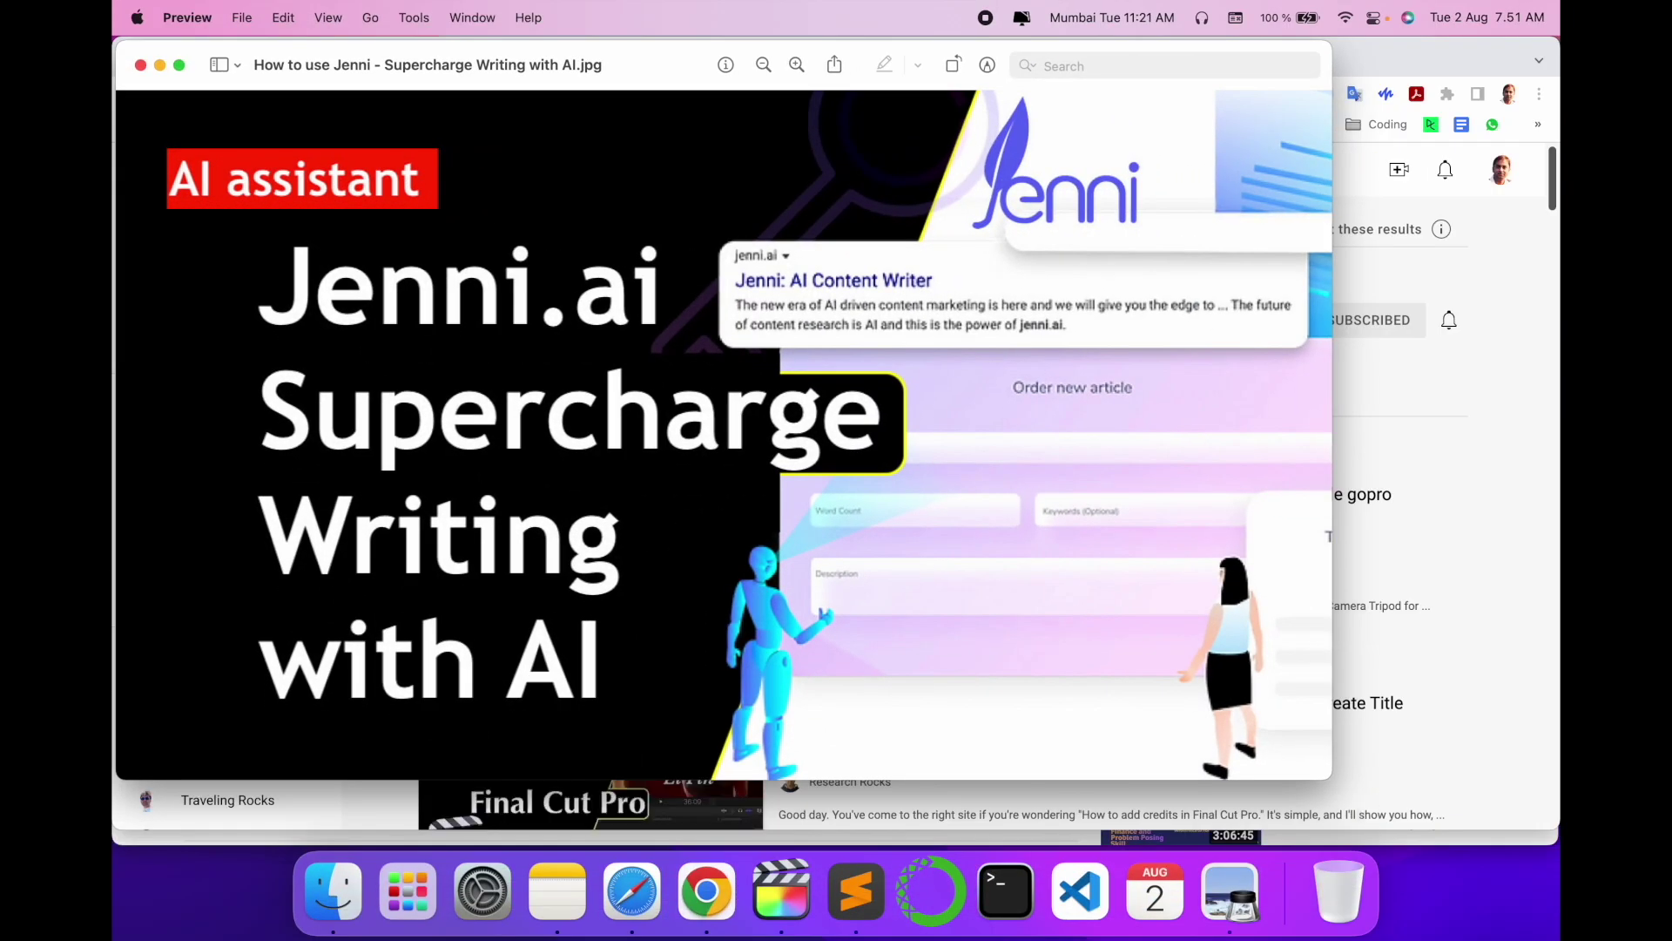
Close the Jenni.ai thumbnail image in Preview
key(super+w)
Open the Research Rocks channel page, then load jenni.ai in a new Chrome tab
click(836, 278)
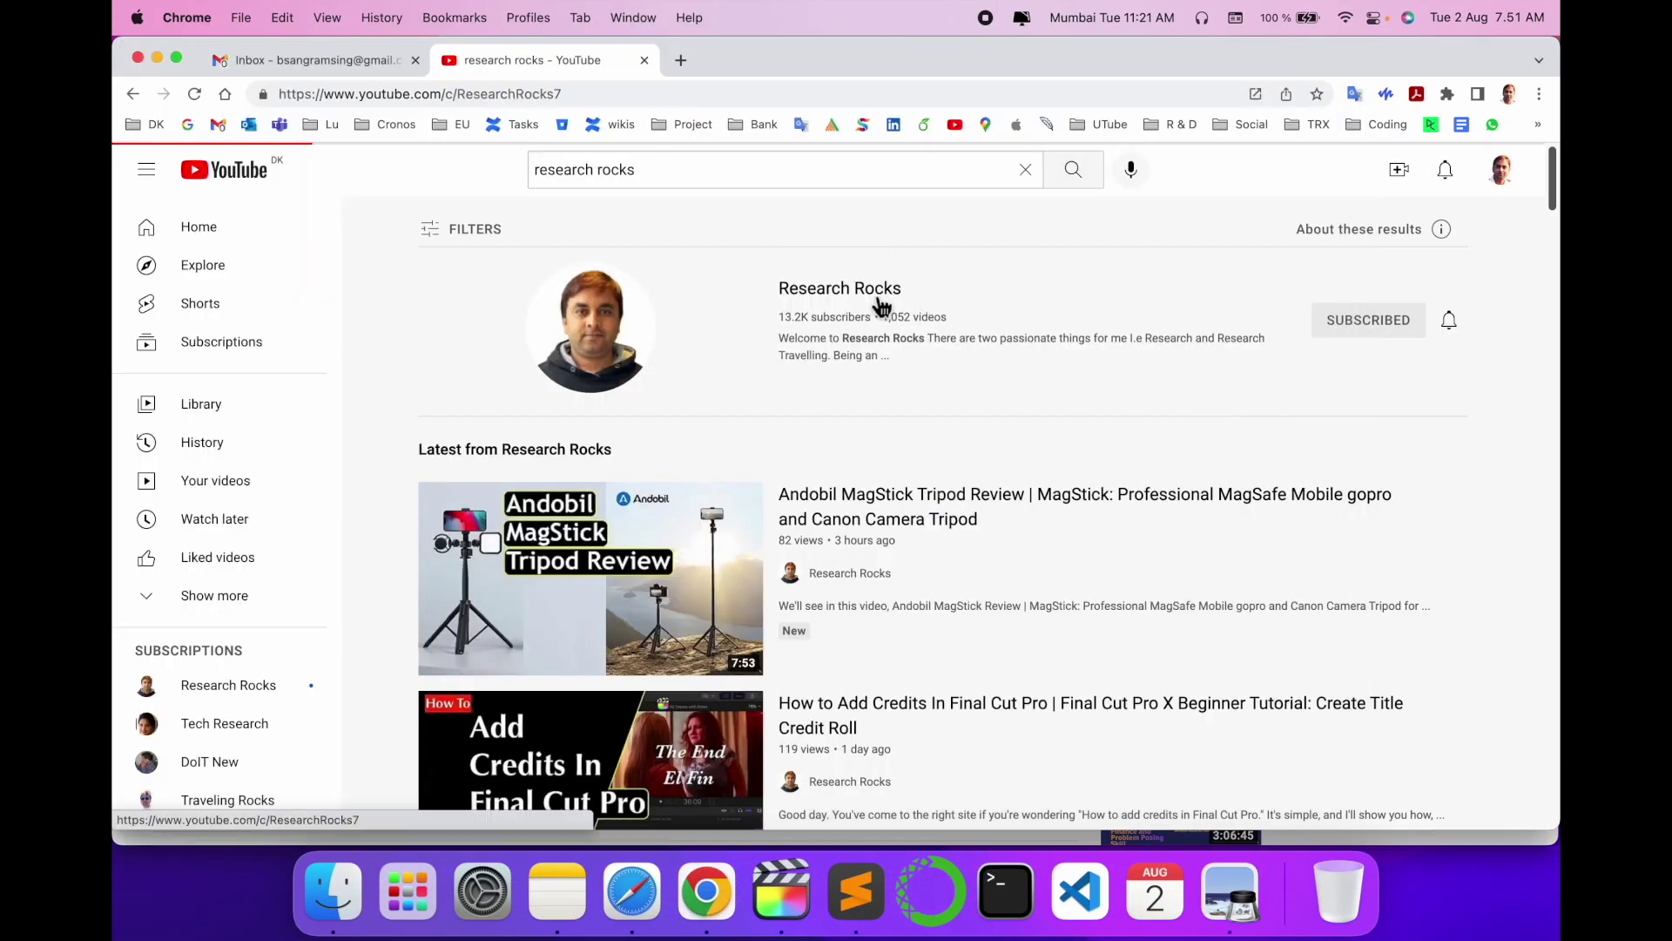
click(679, 60)
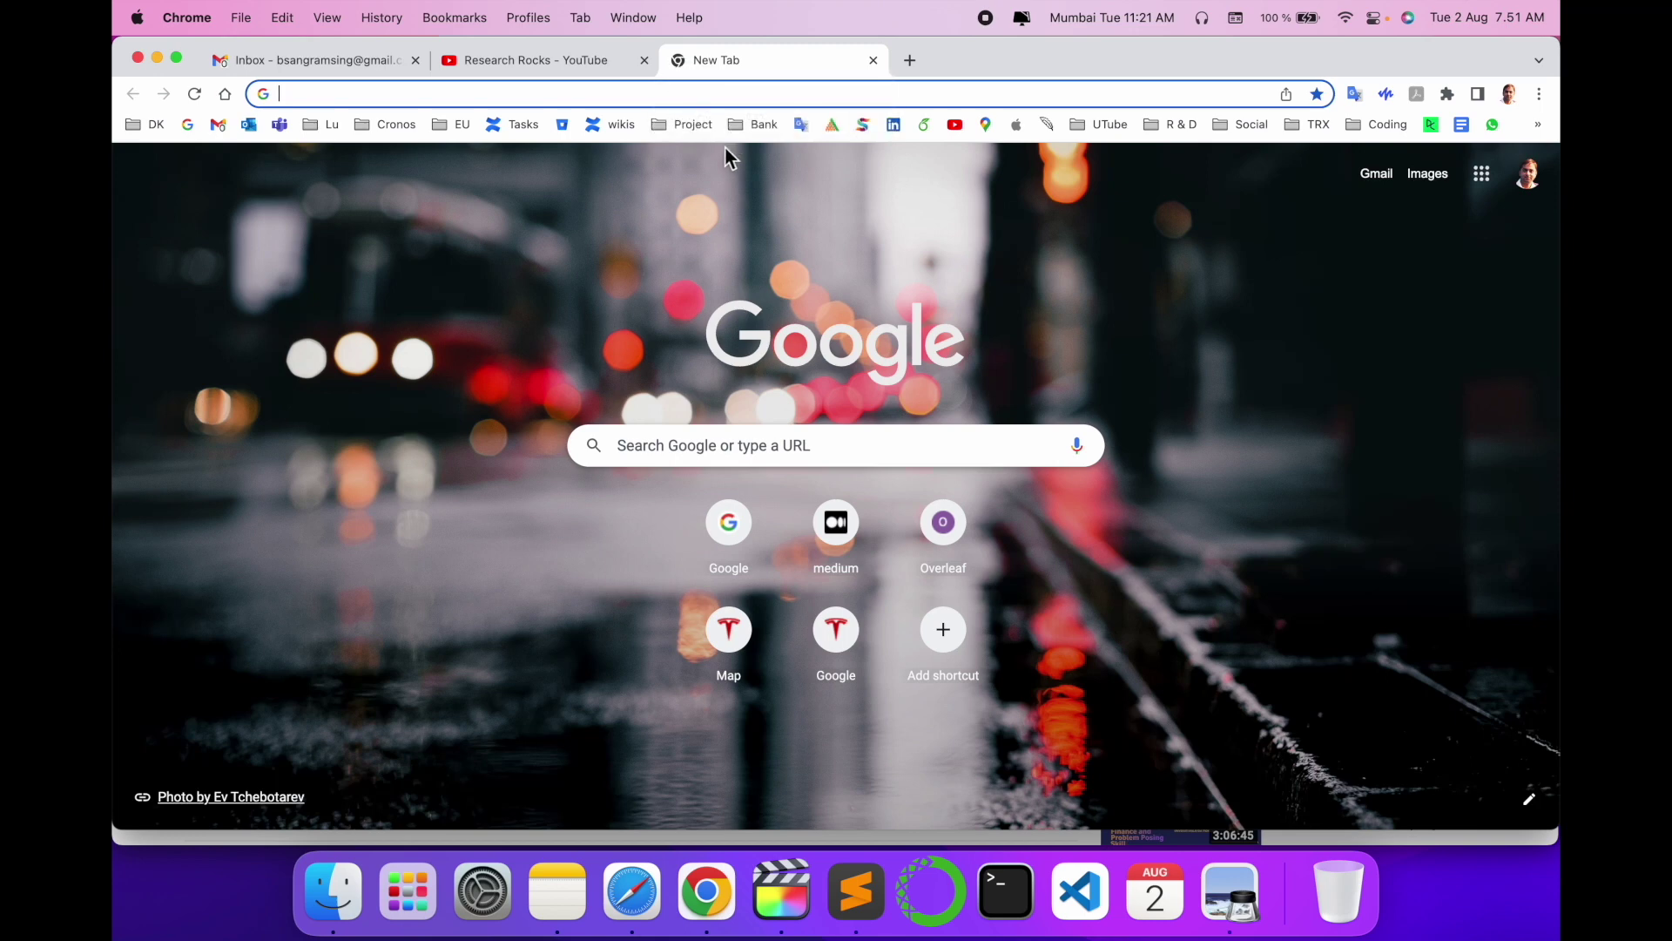
text(jenni.ai)
key(Return)
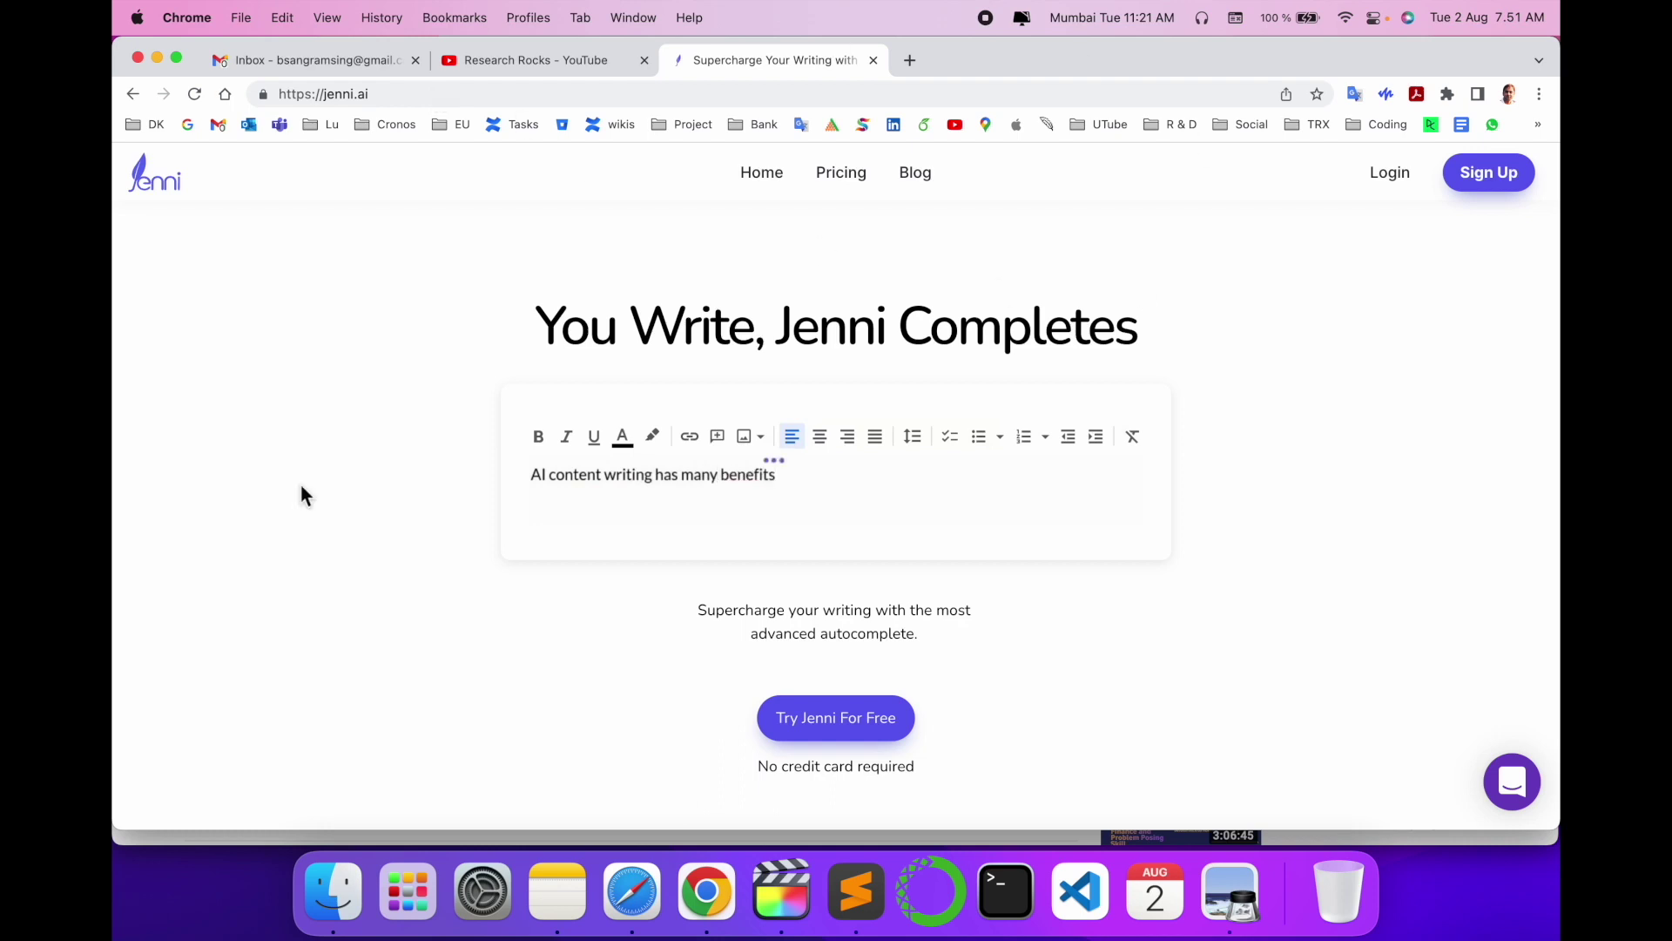
scroll(1014, 698, down, 3)
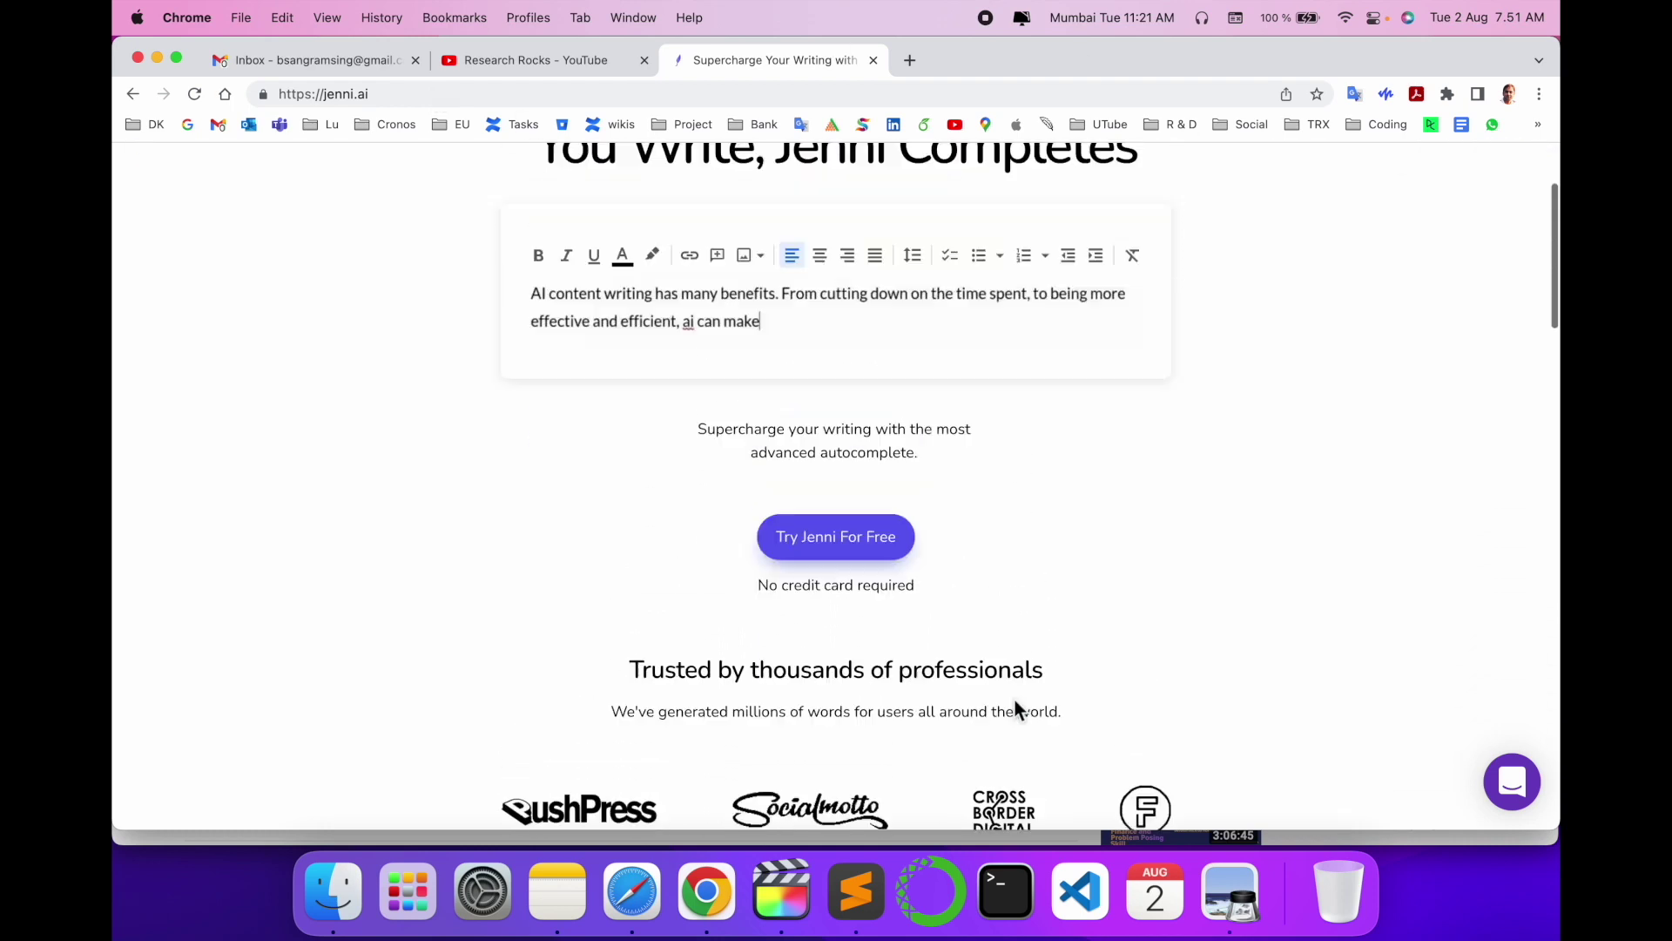
scroll(1014, 697, up, 4)
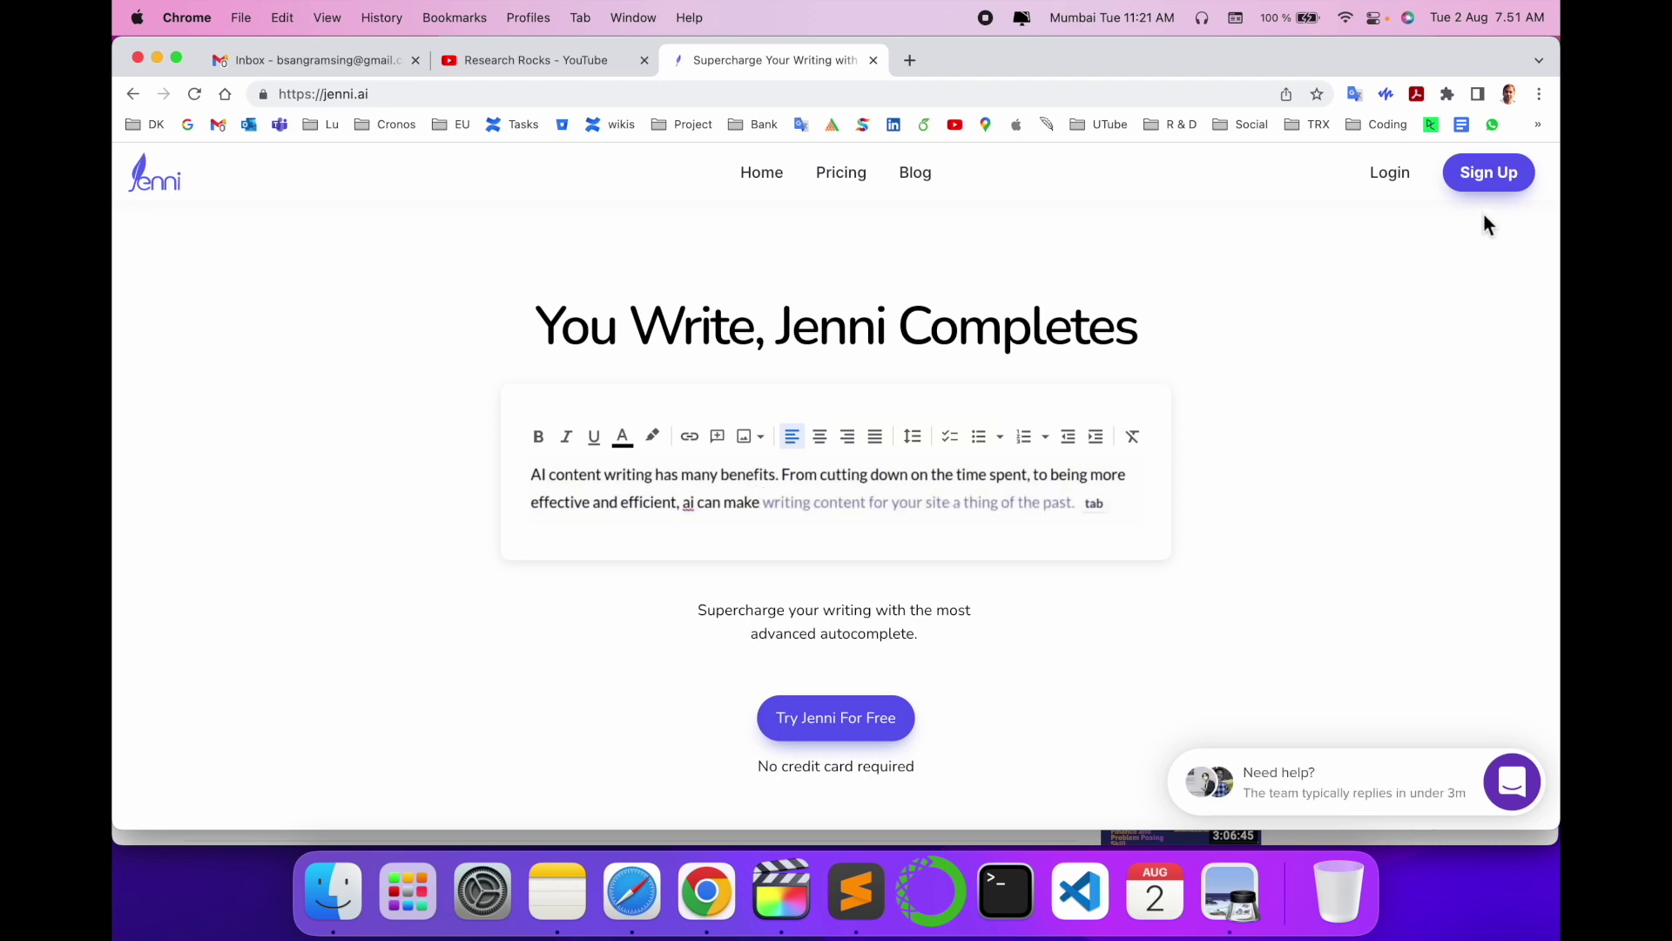
Go to Jenni AI's Sign Up page from the top-right header
click(1505, 196)
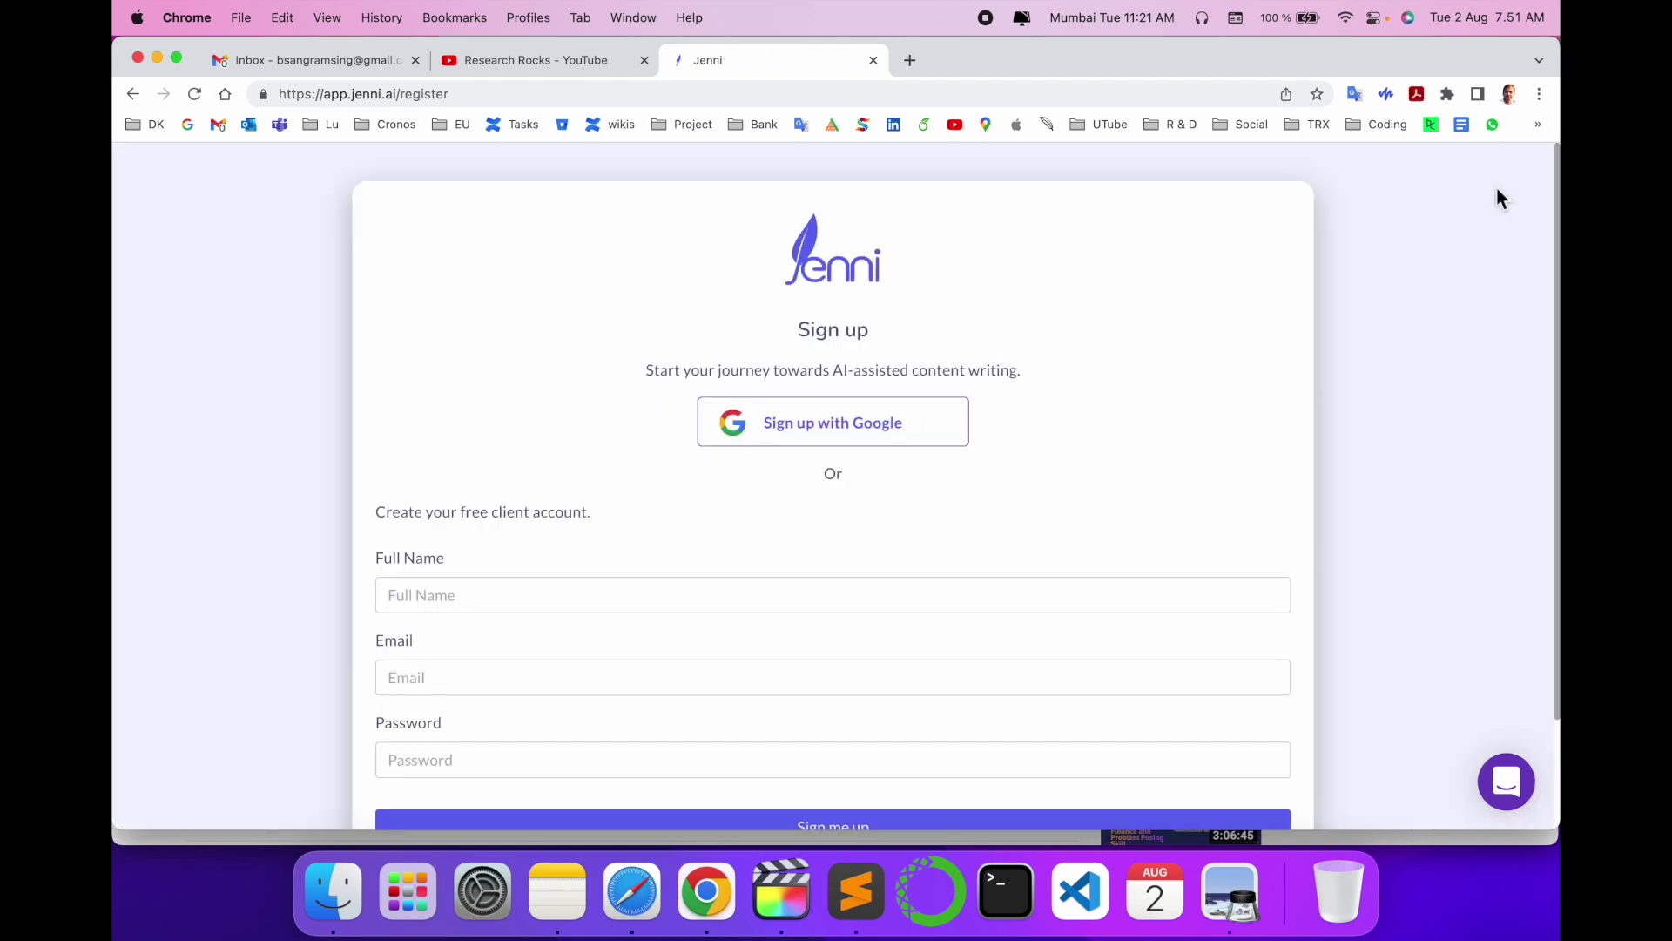
Sign up with Google and answer onboarding as Individual, Marketer, found via Social Media
click(905, 414)
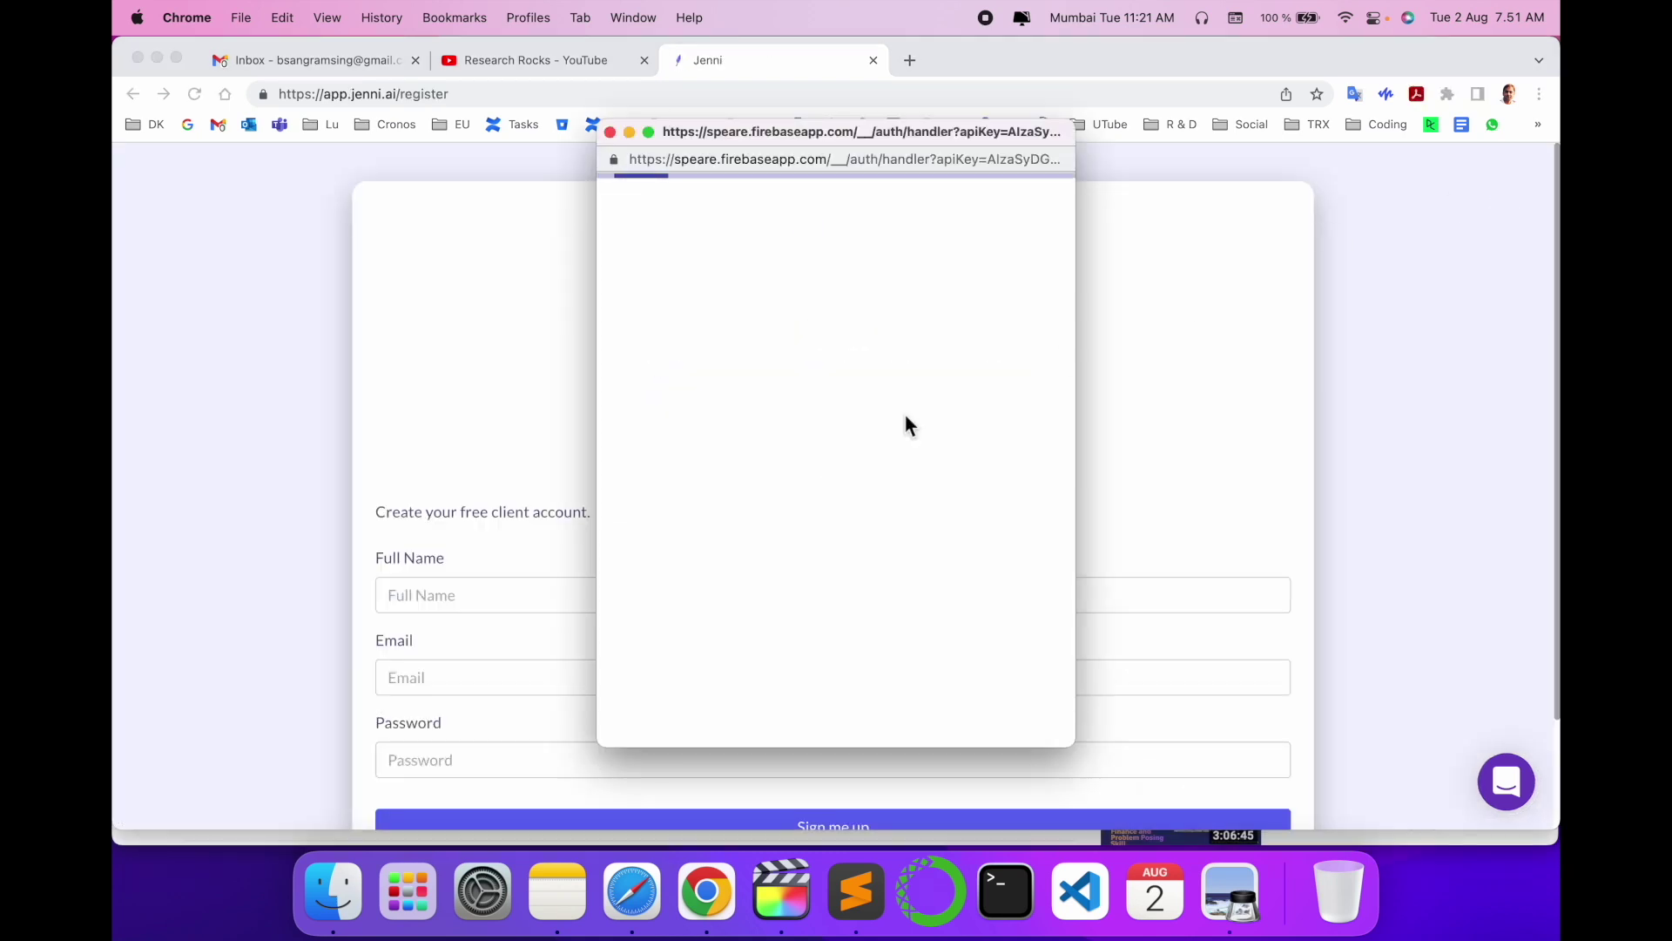
click(749, 370)
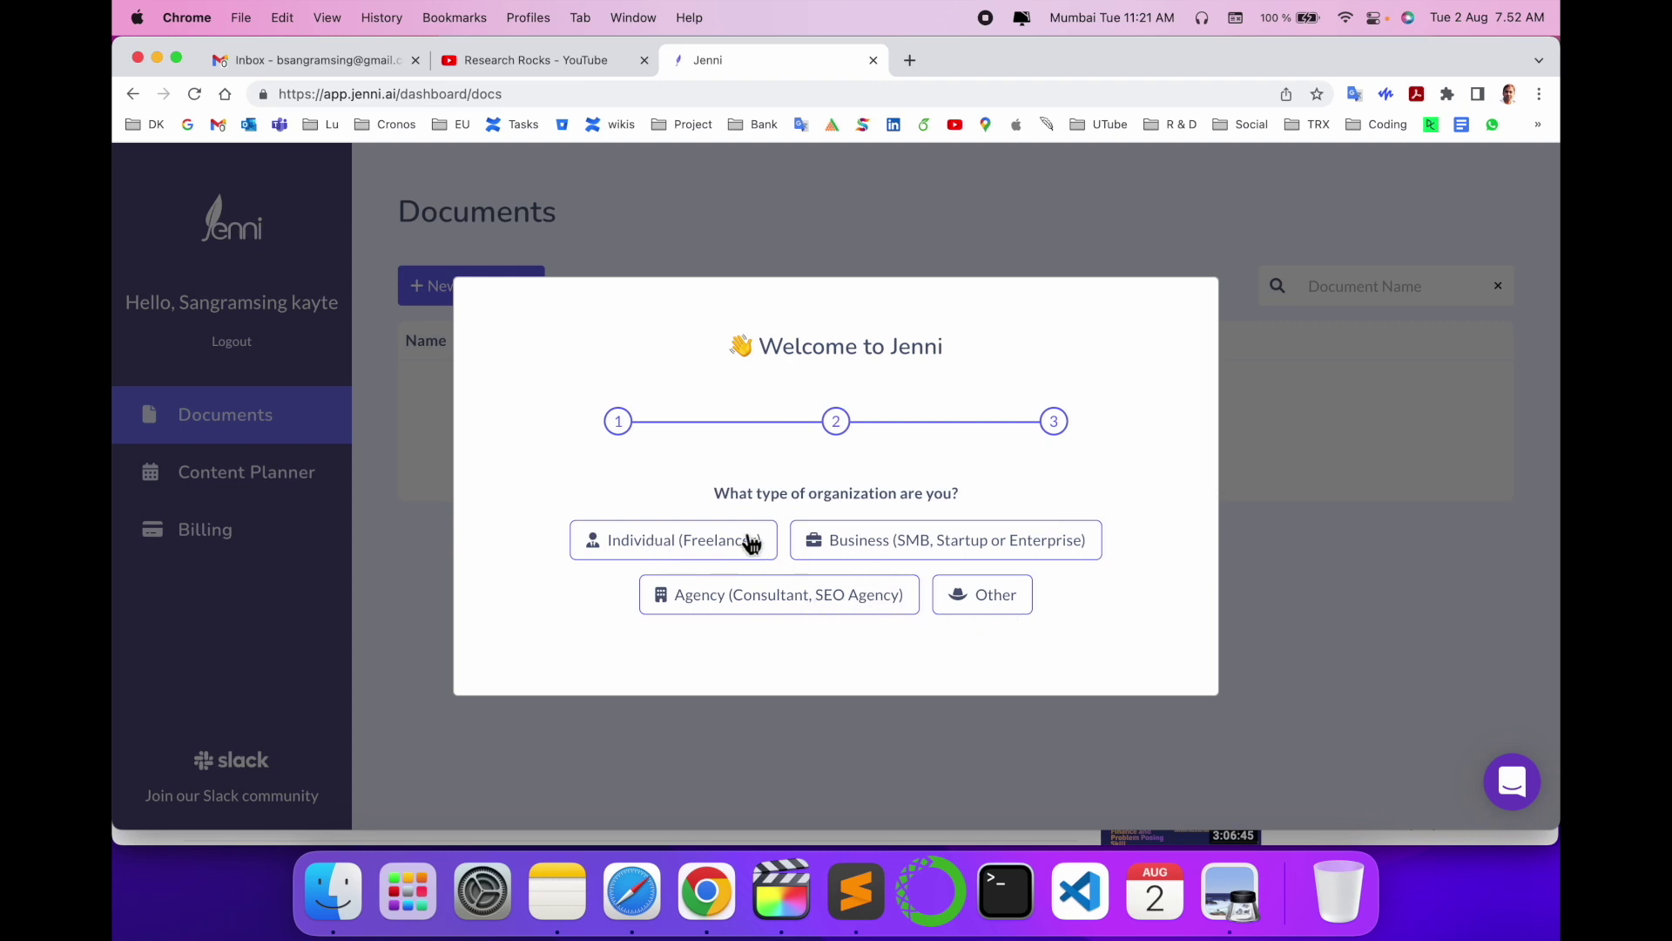
click(751, 539)
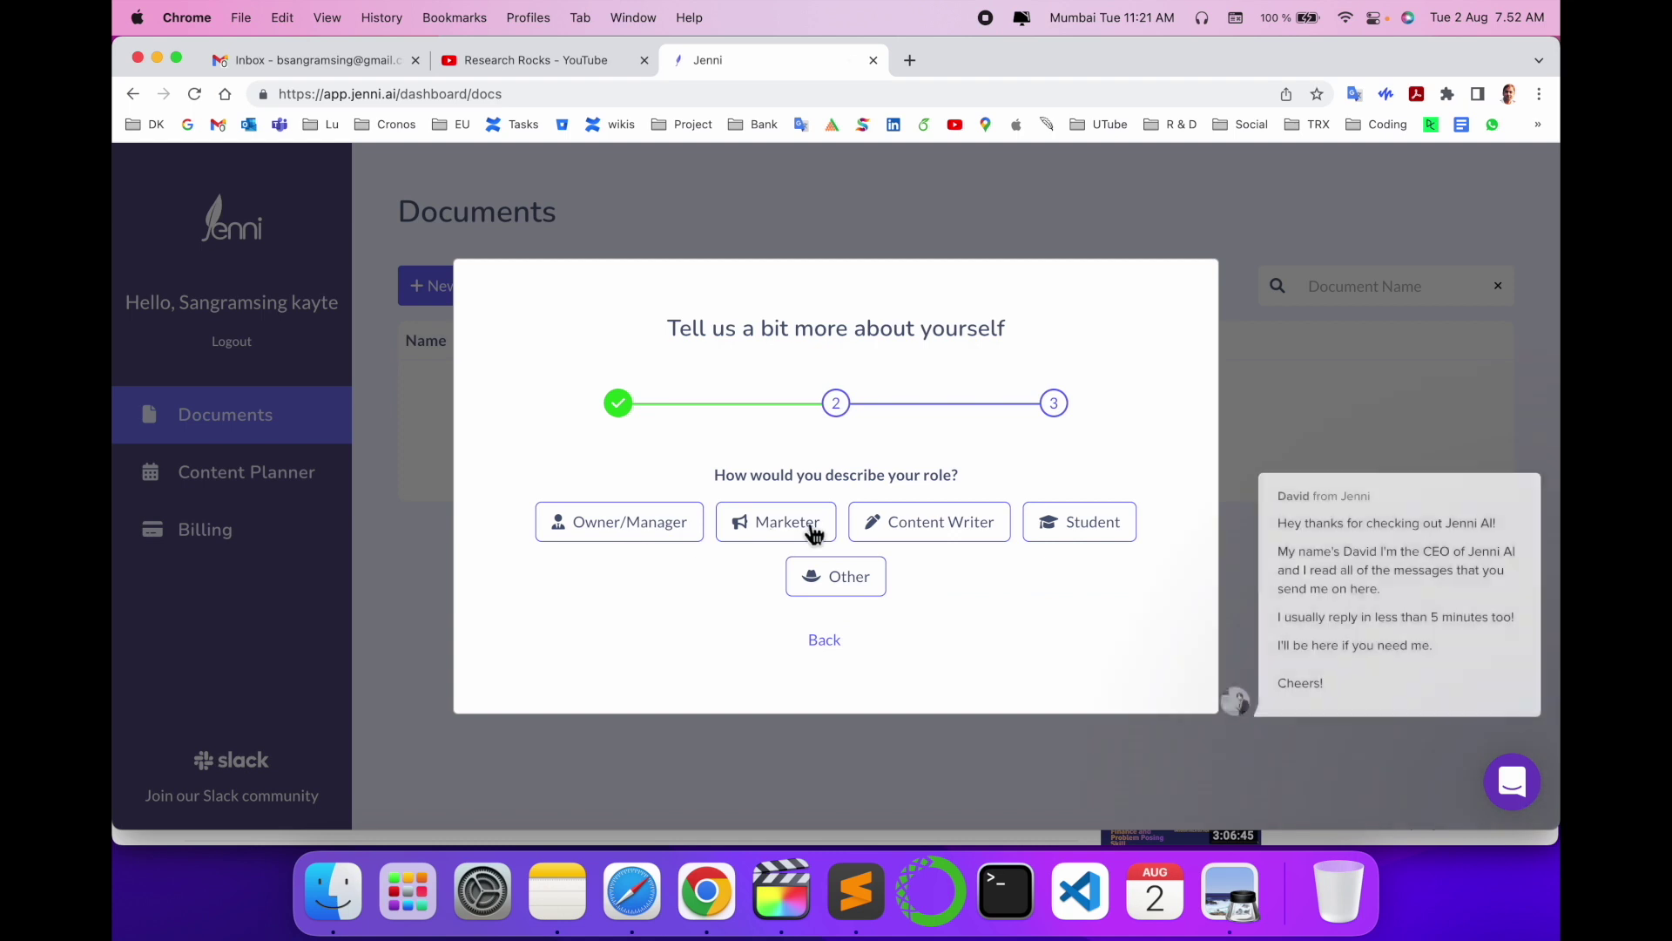
click(1104, 529)
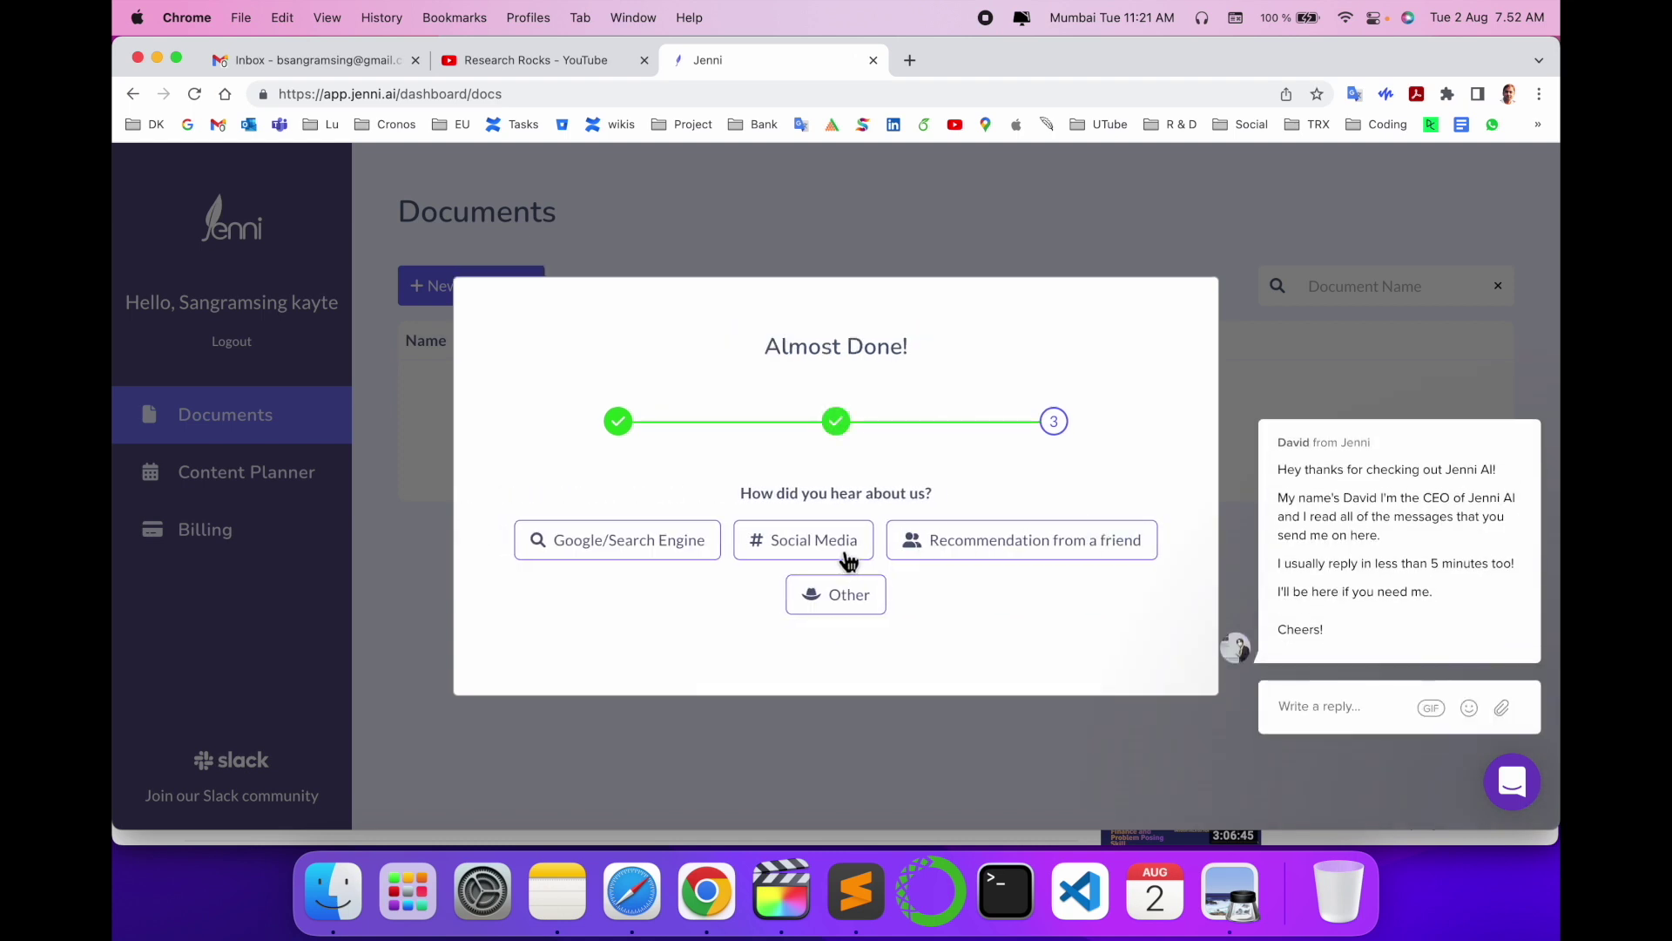
click(847, 556)
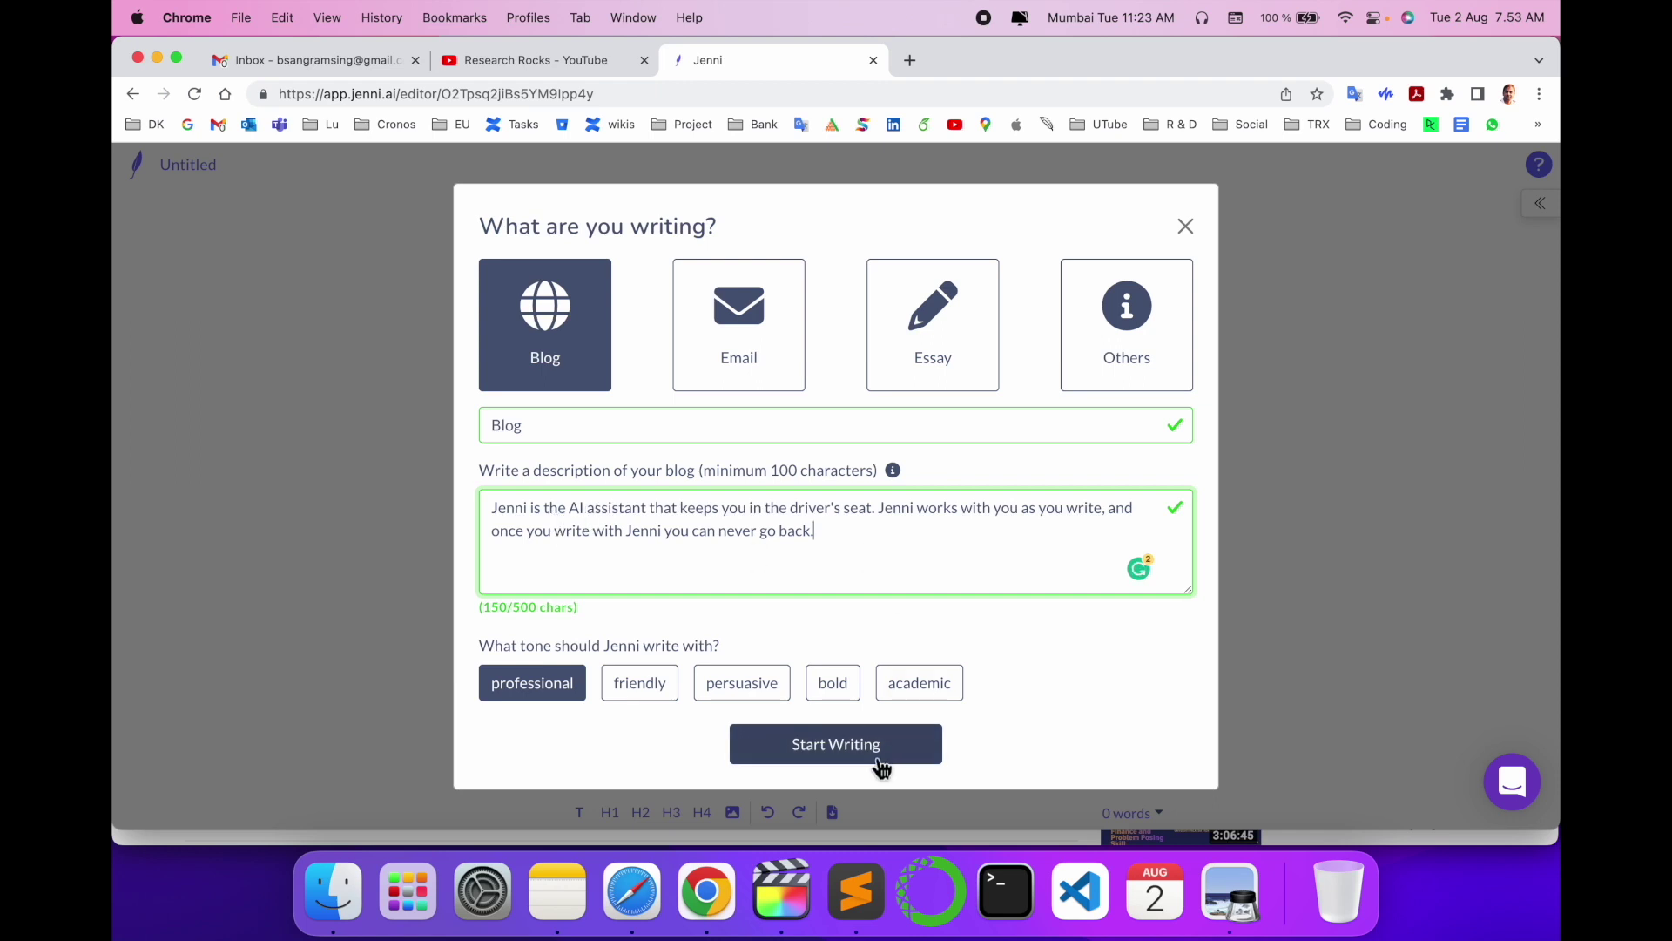
Start writing the professional-toned 'Blog' document in the editor
click(882, 743)
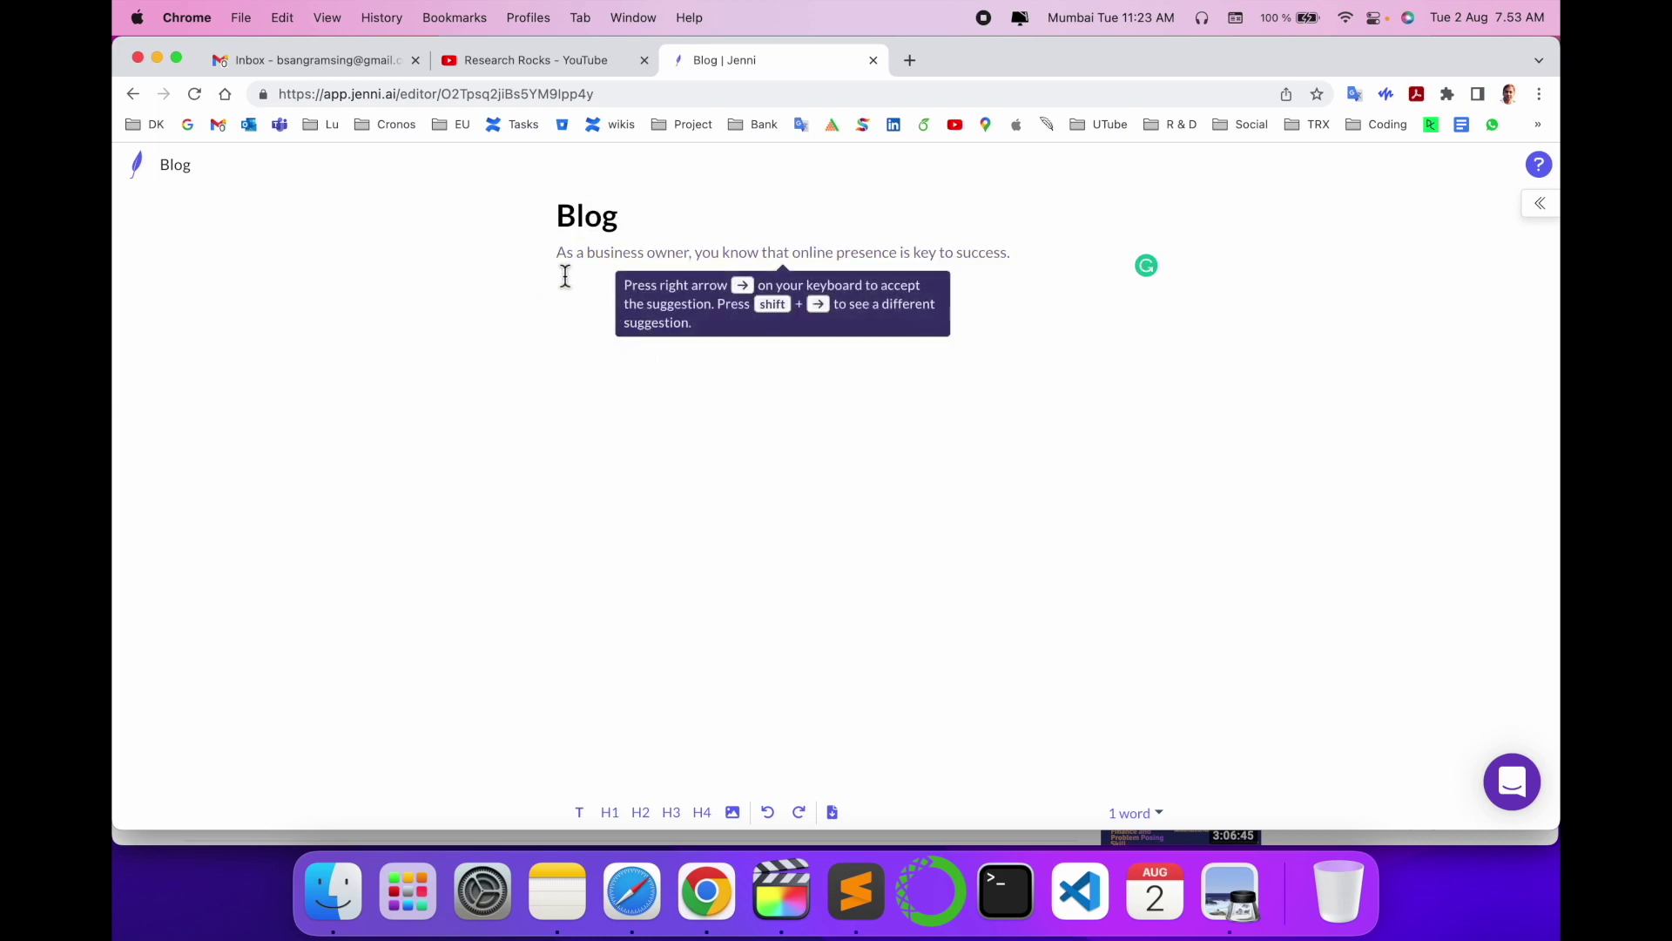
text(I am )
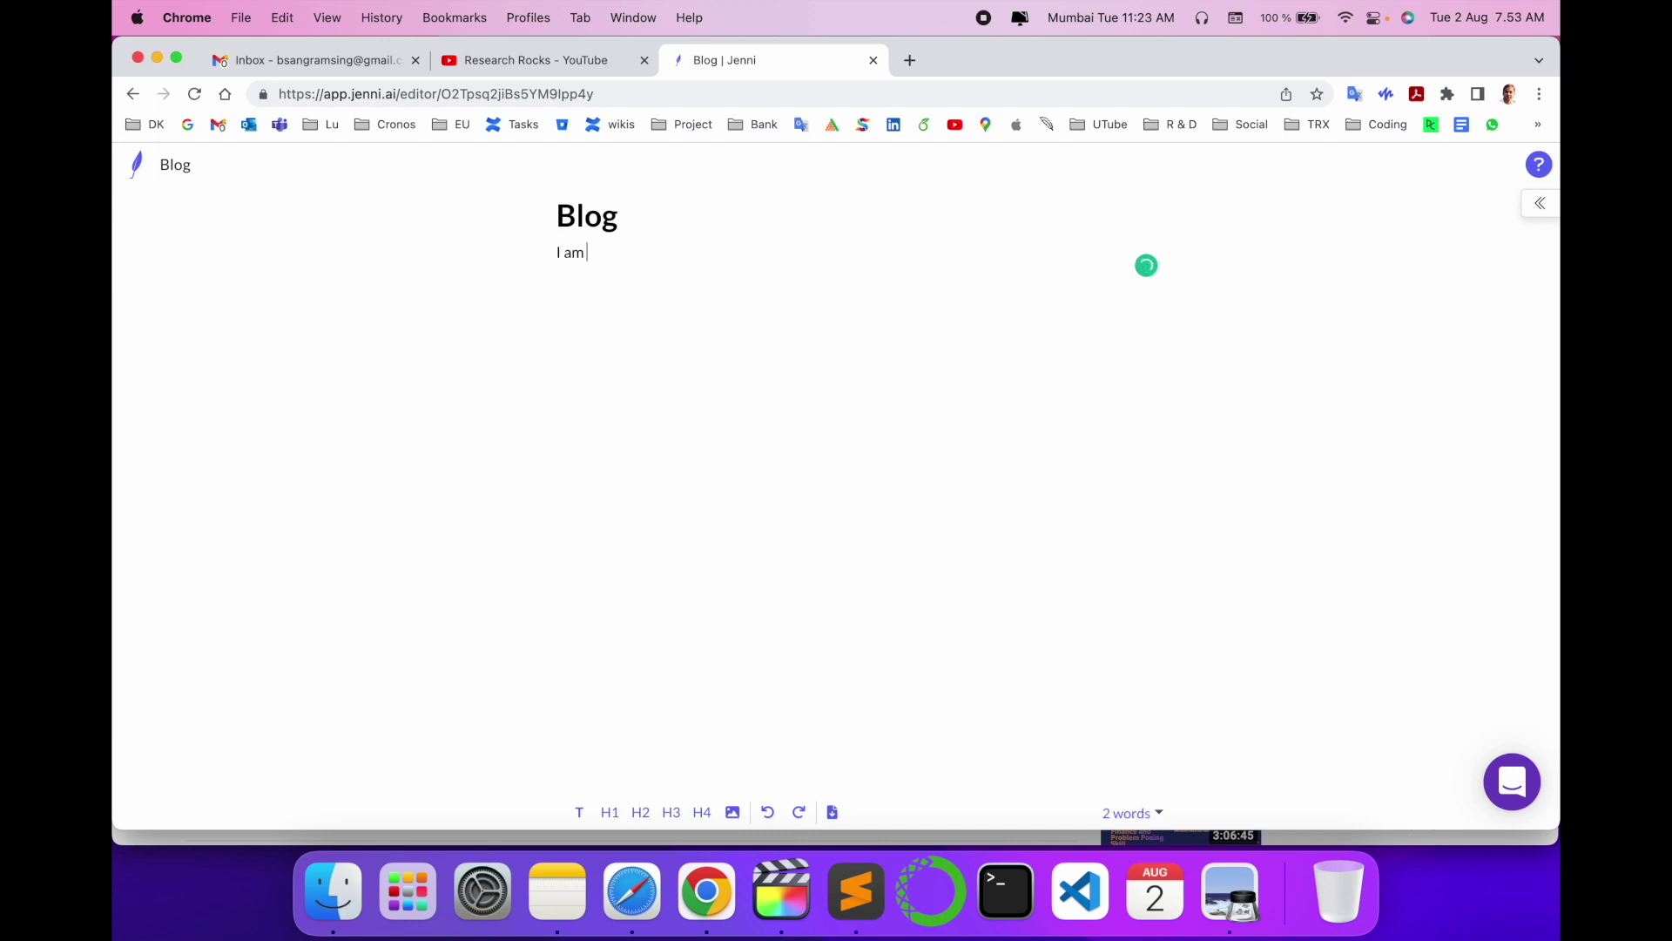
text(Research Rocjs)
Fix the opening line 'I am Research Rocks YouTuber' and accept the research-exploration sentence
key(BackSpace)
key(BackSpace)
text(ks you)
text(tuber)
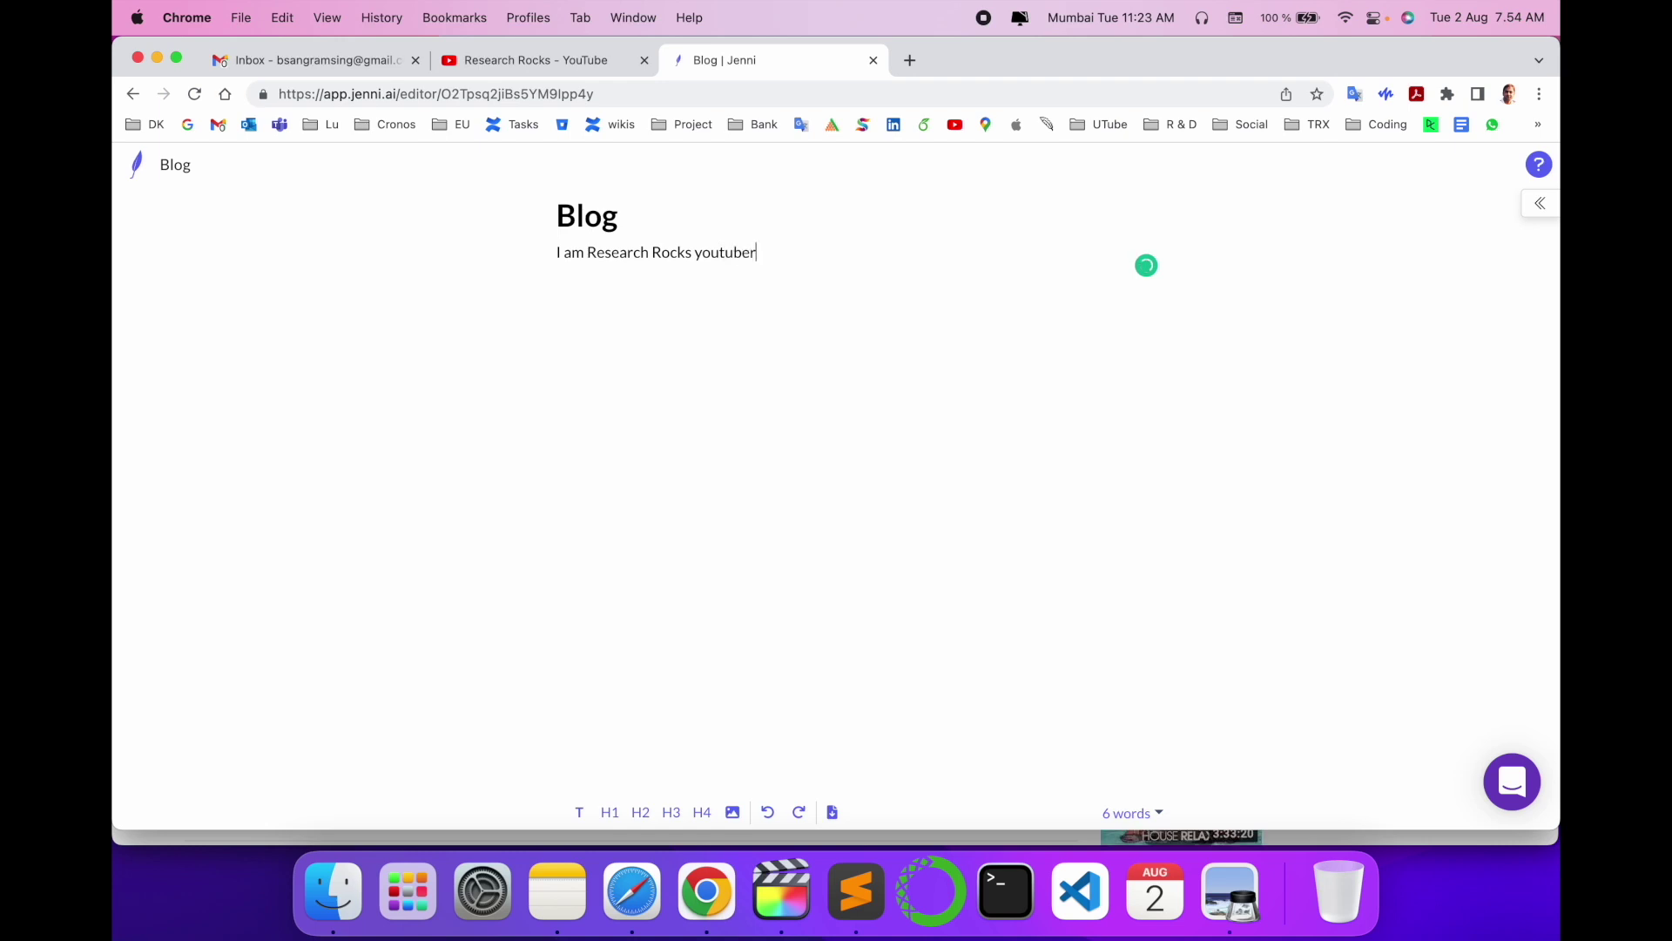
click(728, 257)
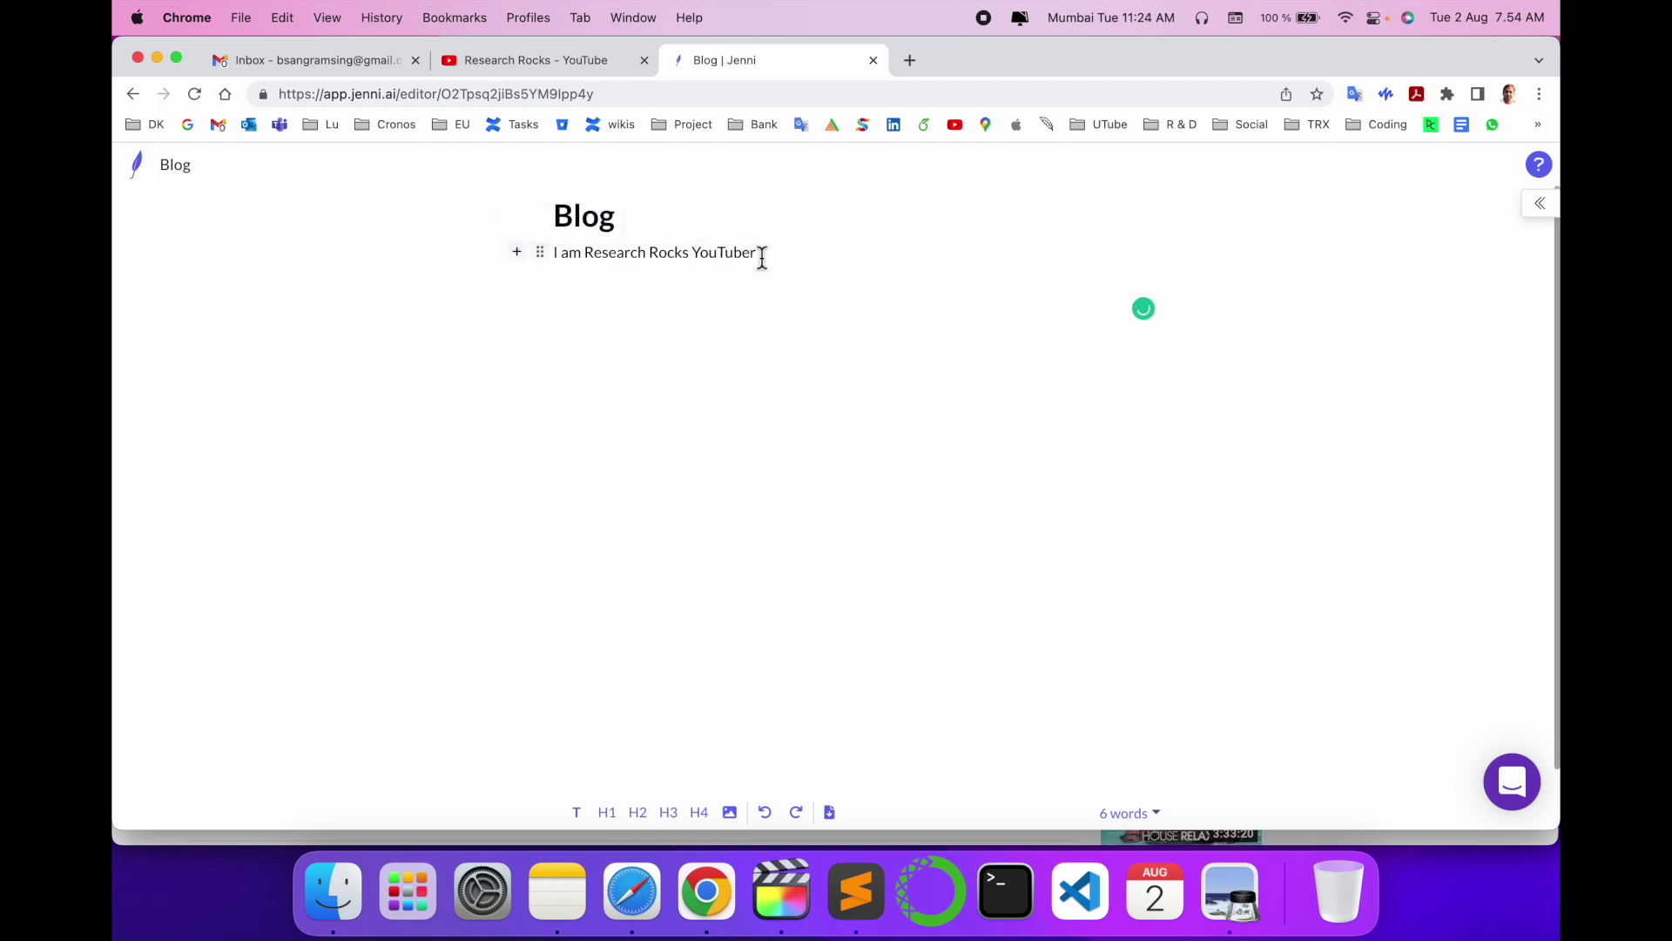
key(Return)
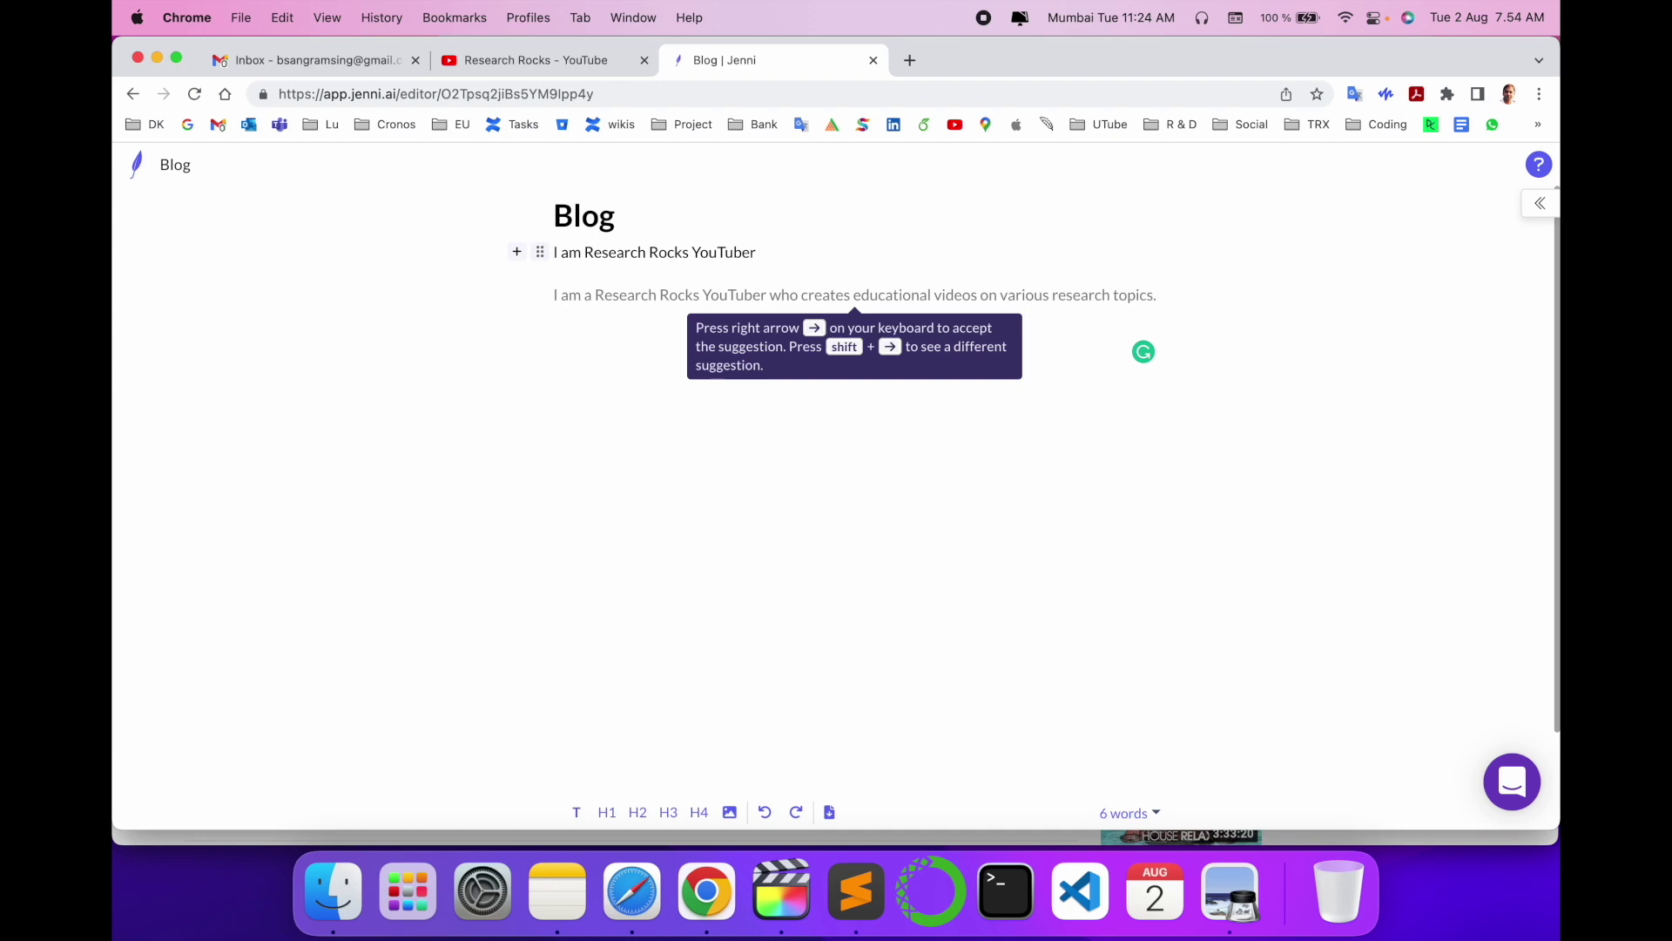
key(shift+Right)
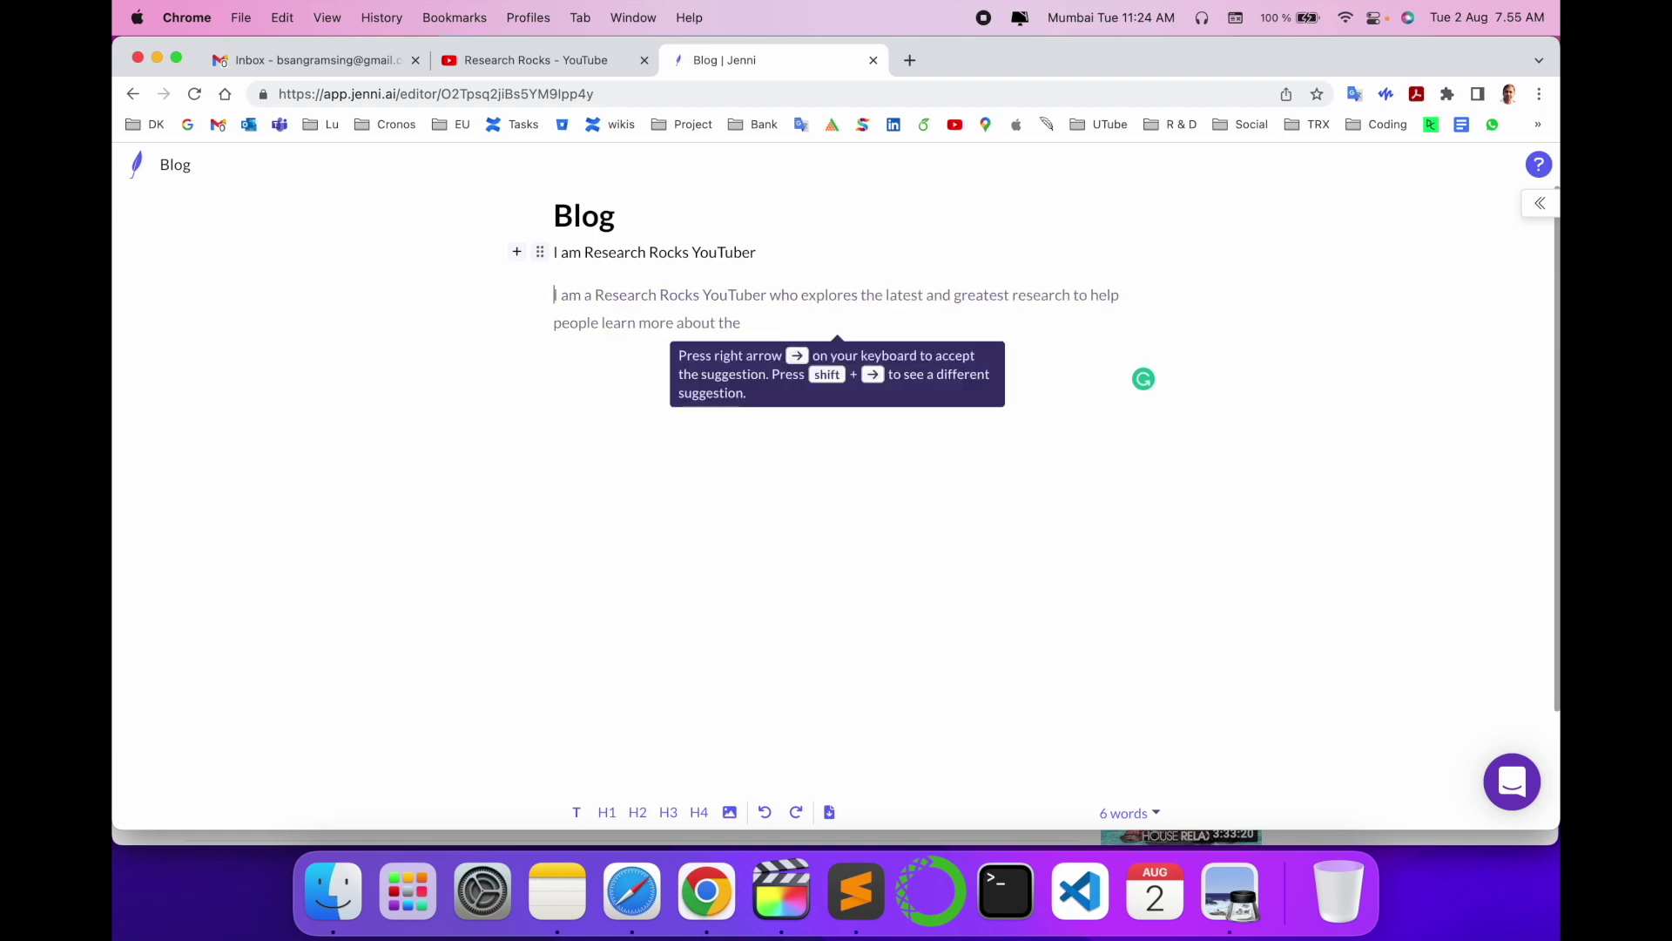
key(Right)
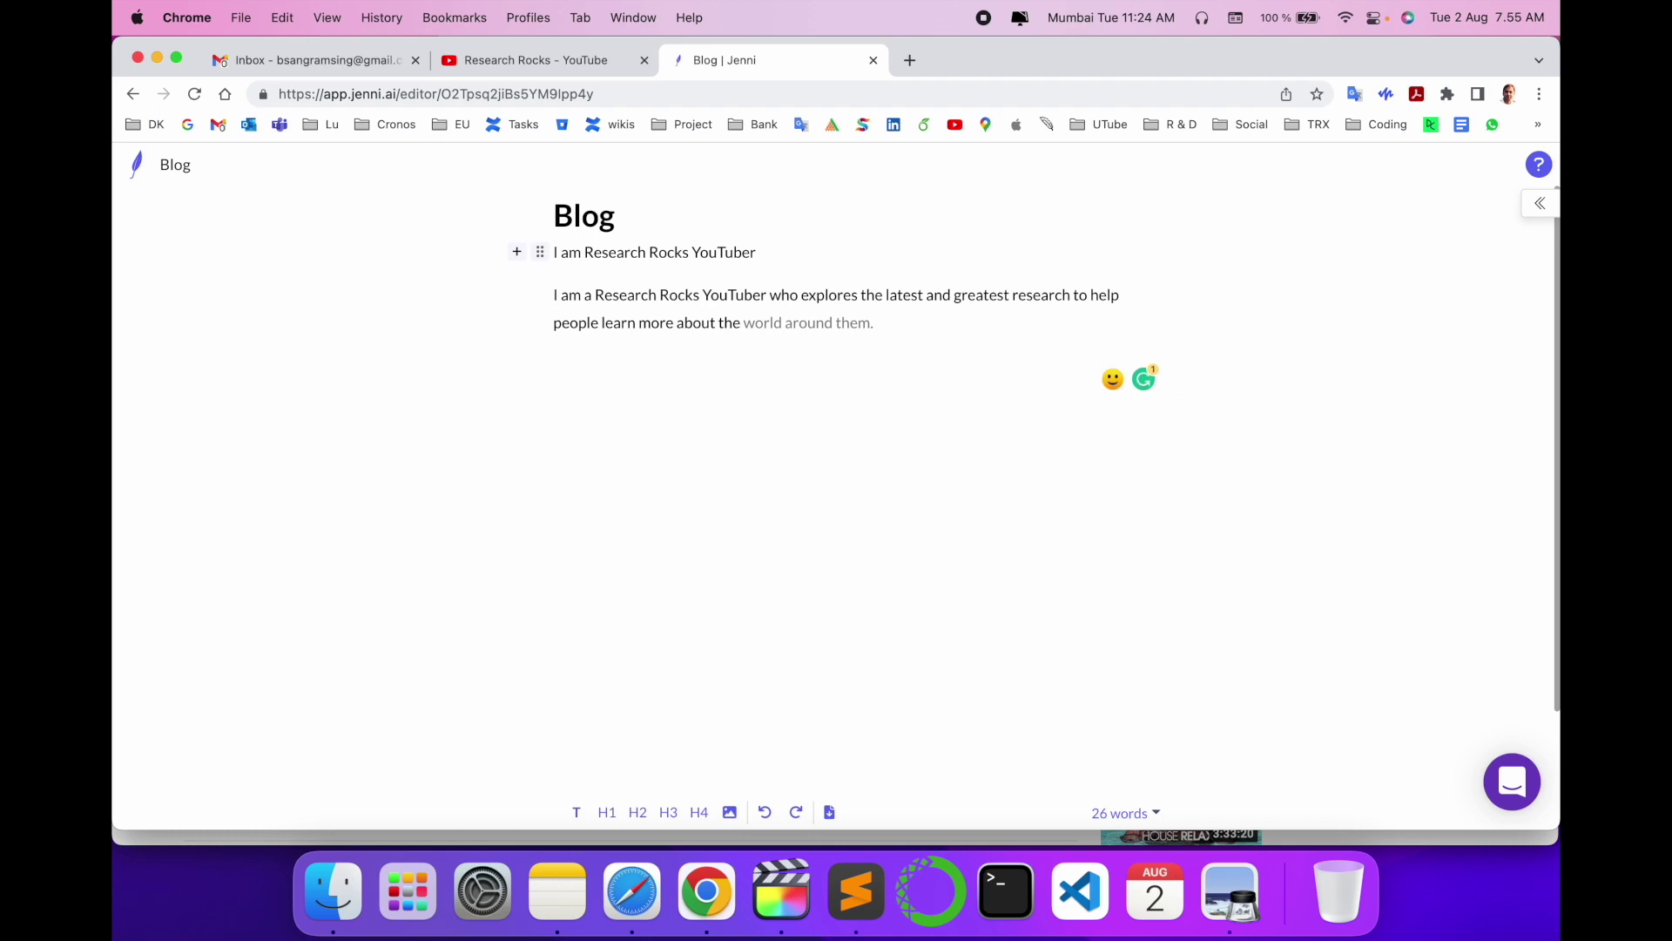
key(Tab)
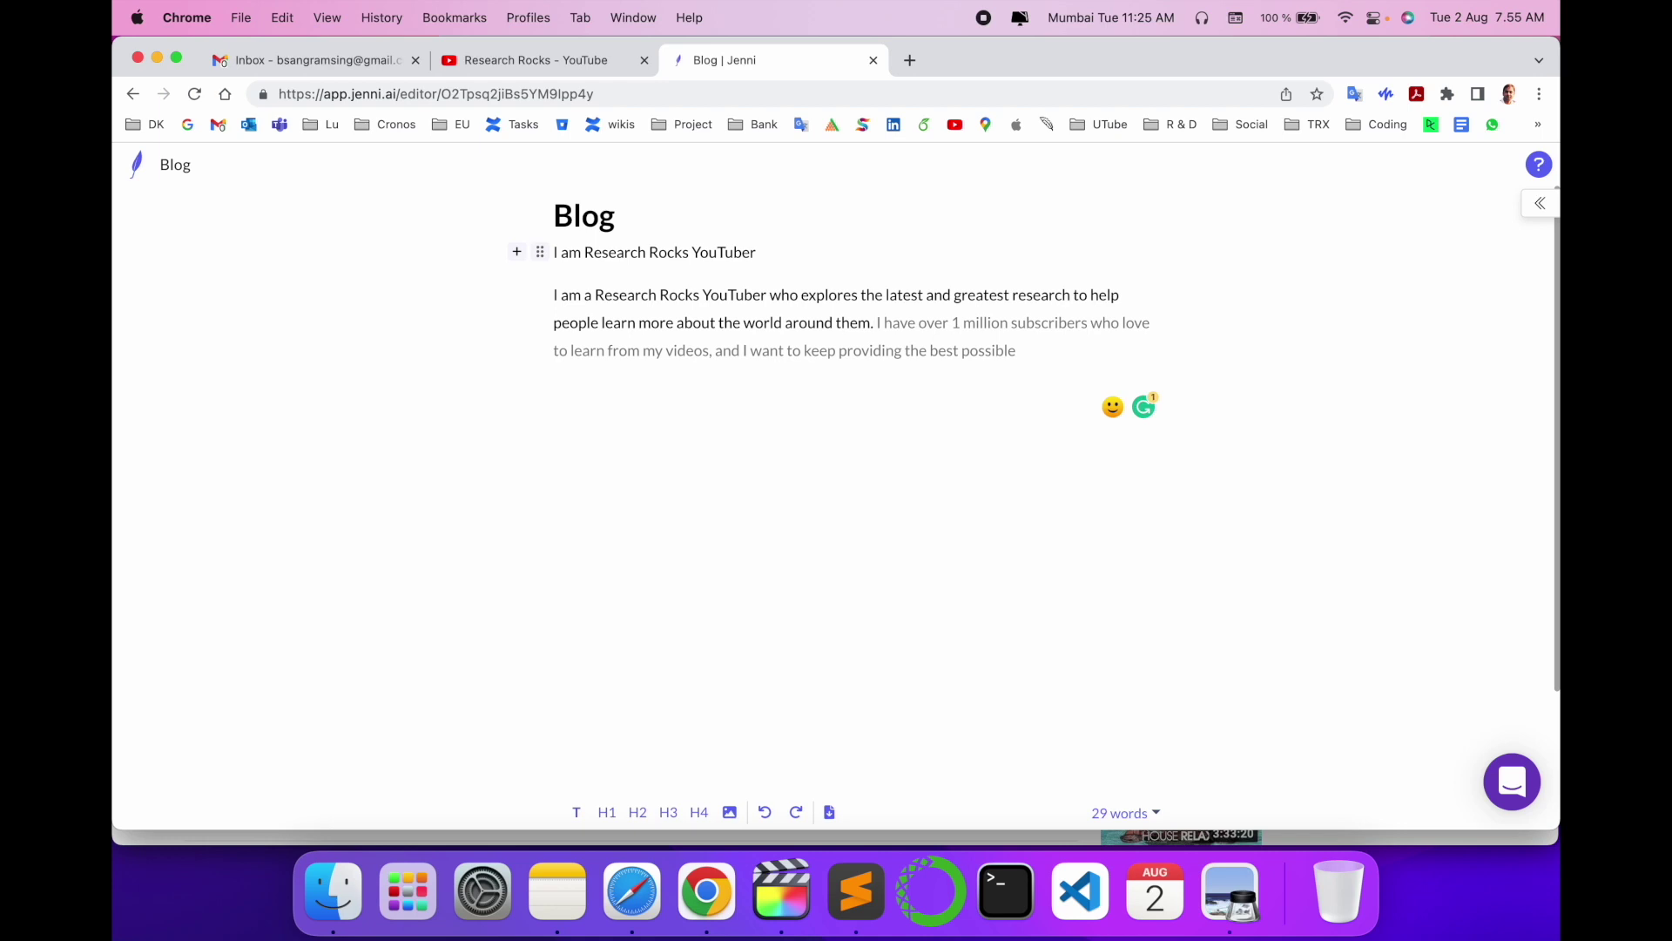
Accept the subscriber-content suggestions and the paragraph introducing a new video
key(Tab)
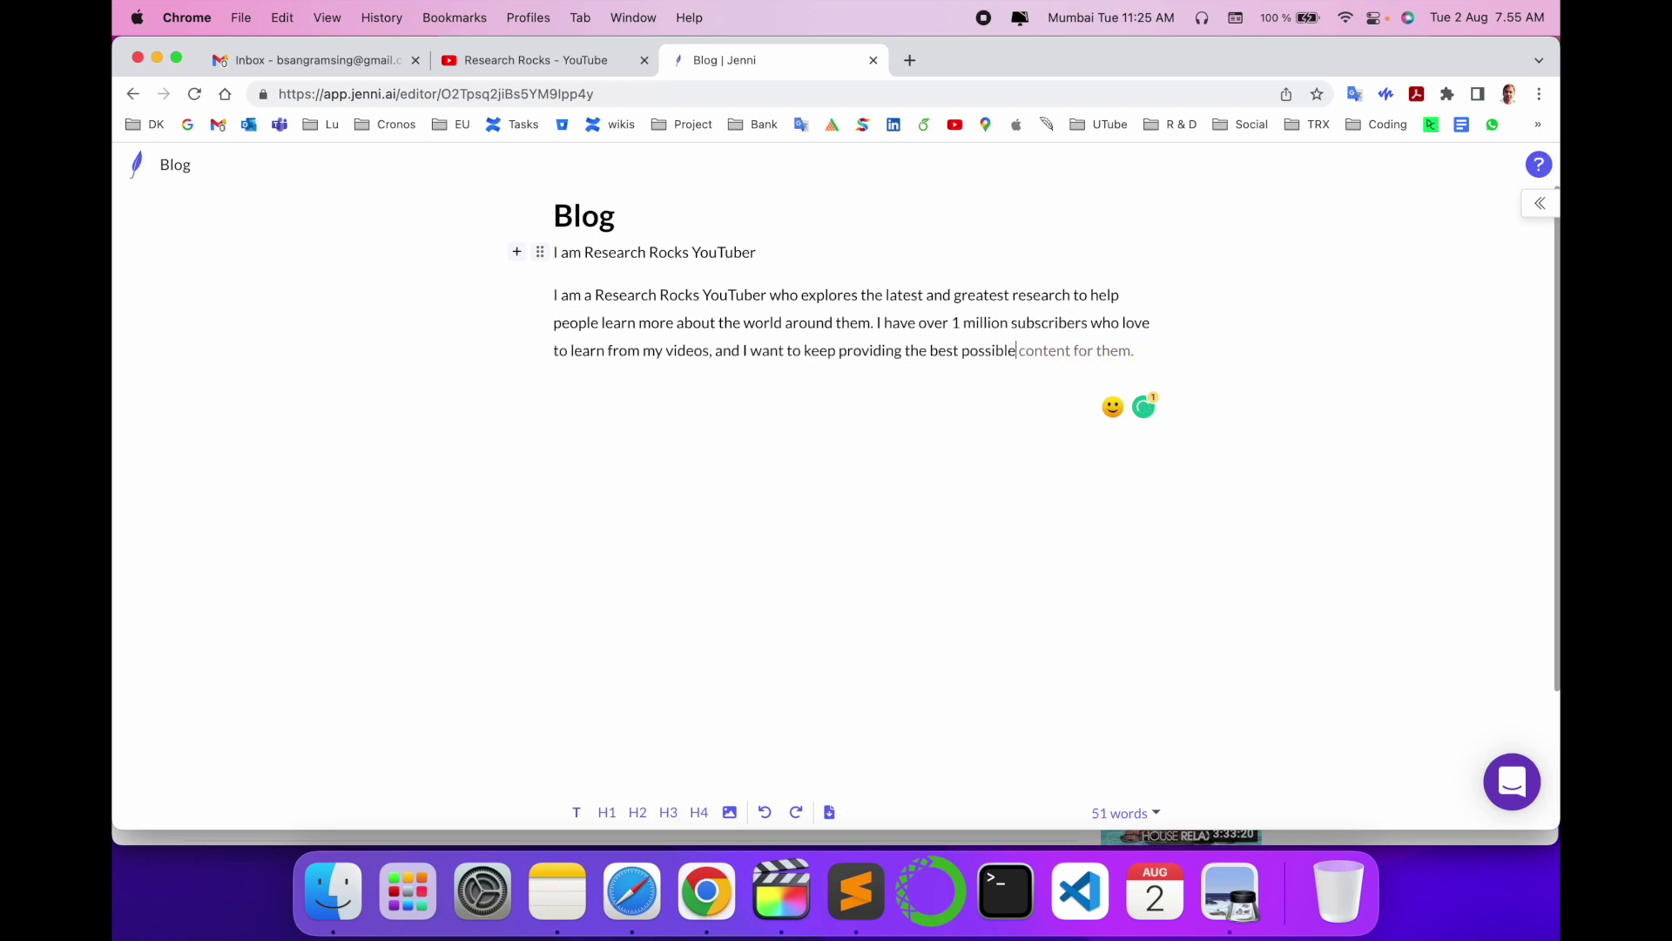
key(Tab)
key(Tab)
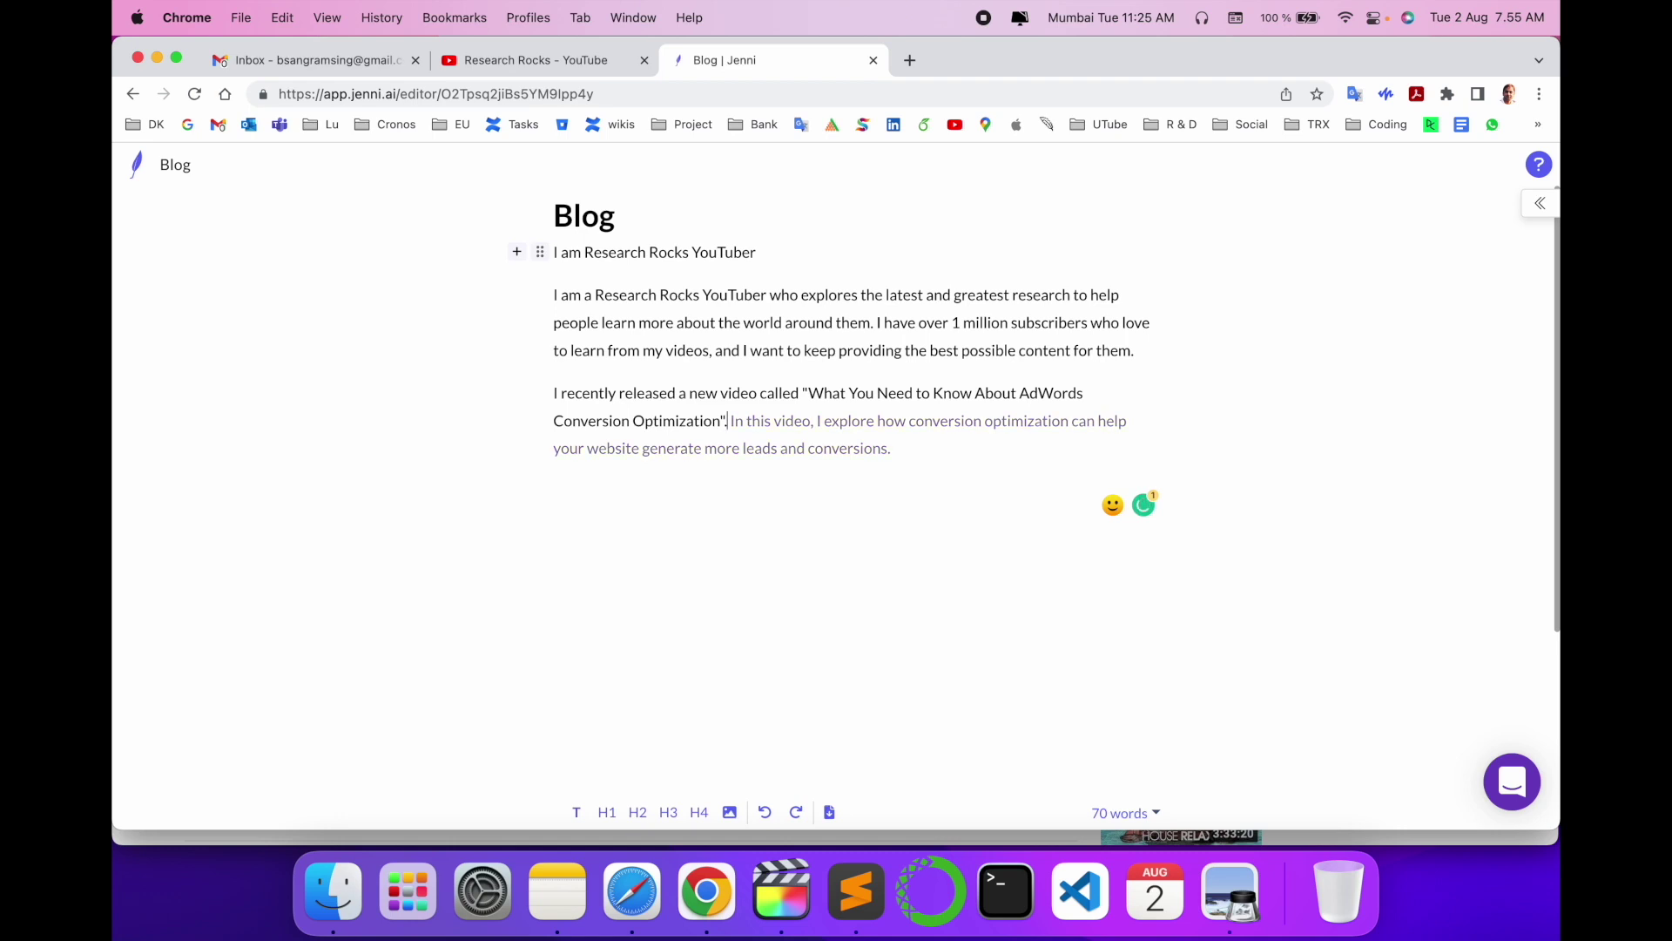
Accept the AI sentences on conversion optimization and improvement tips
key(Tab)
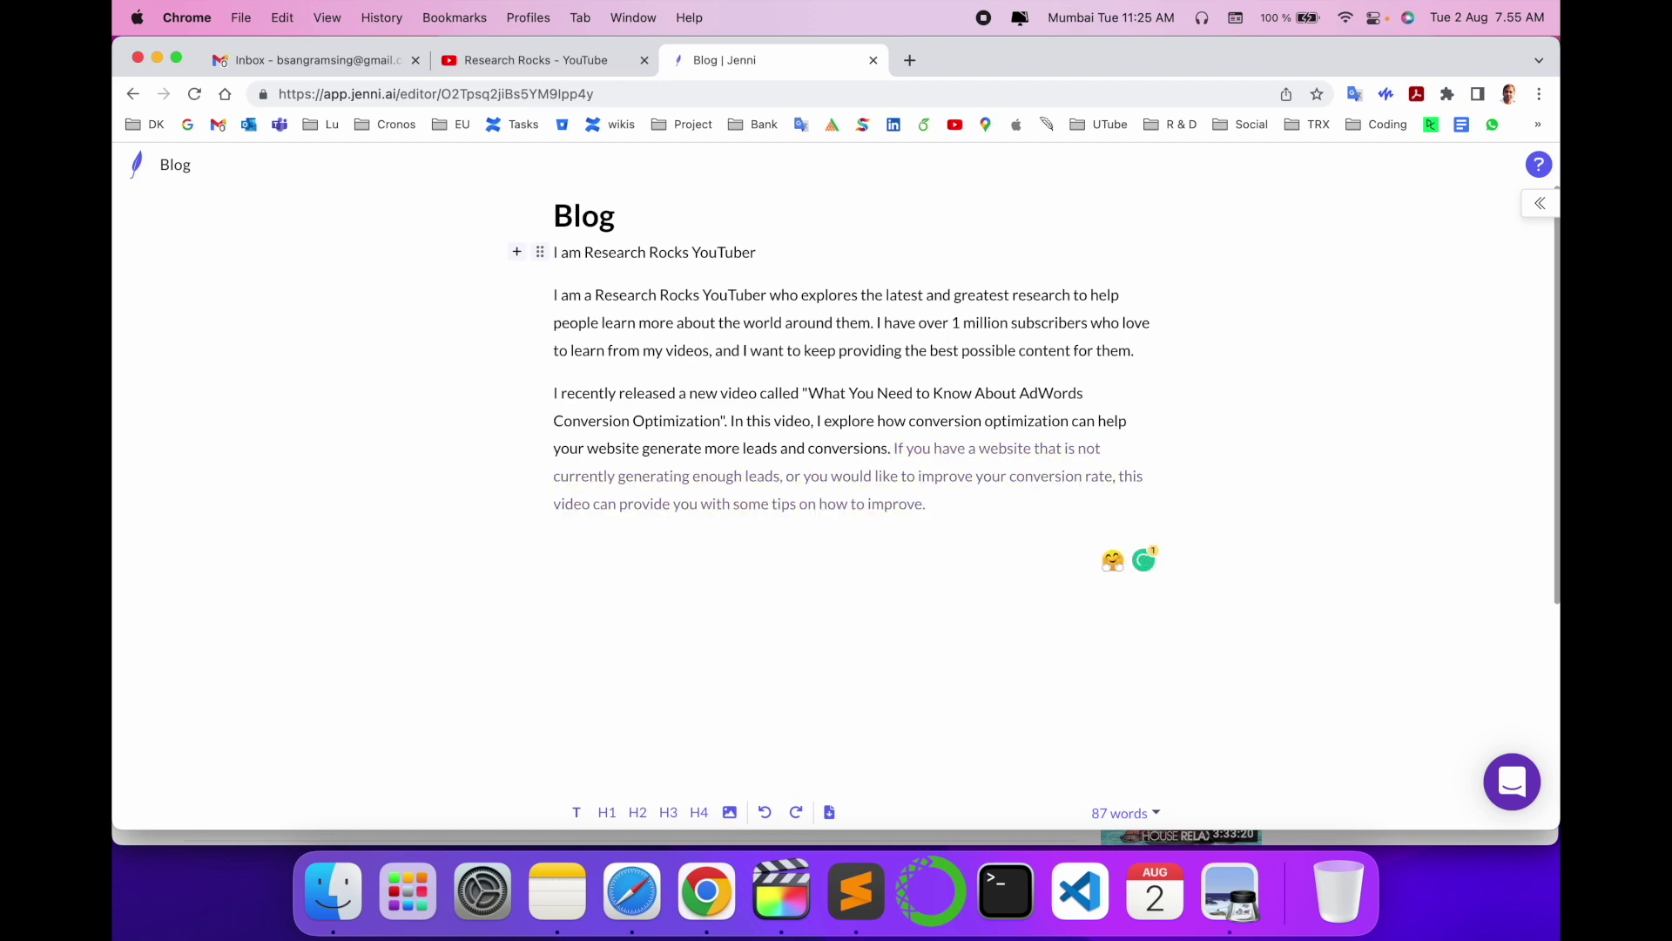
key(Right)
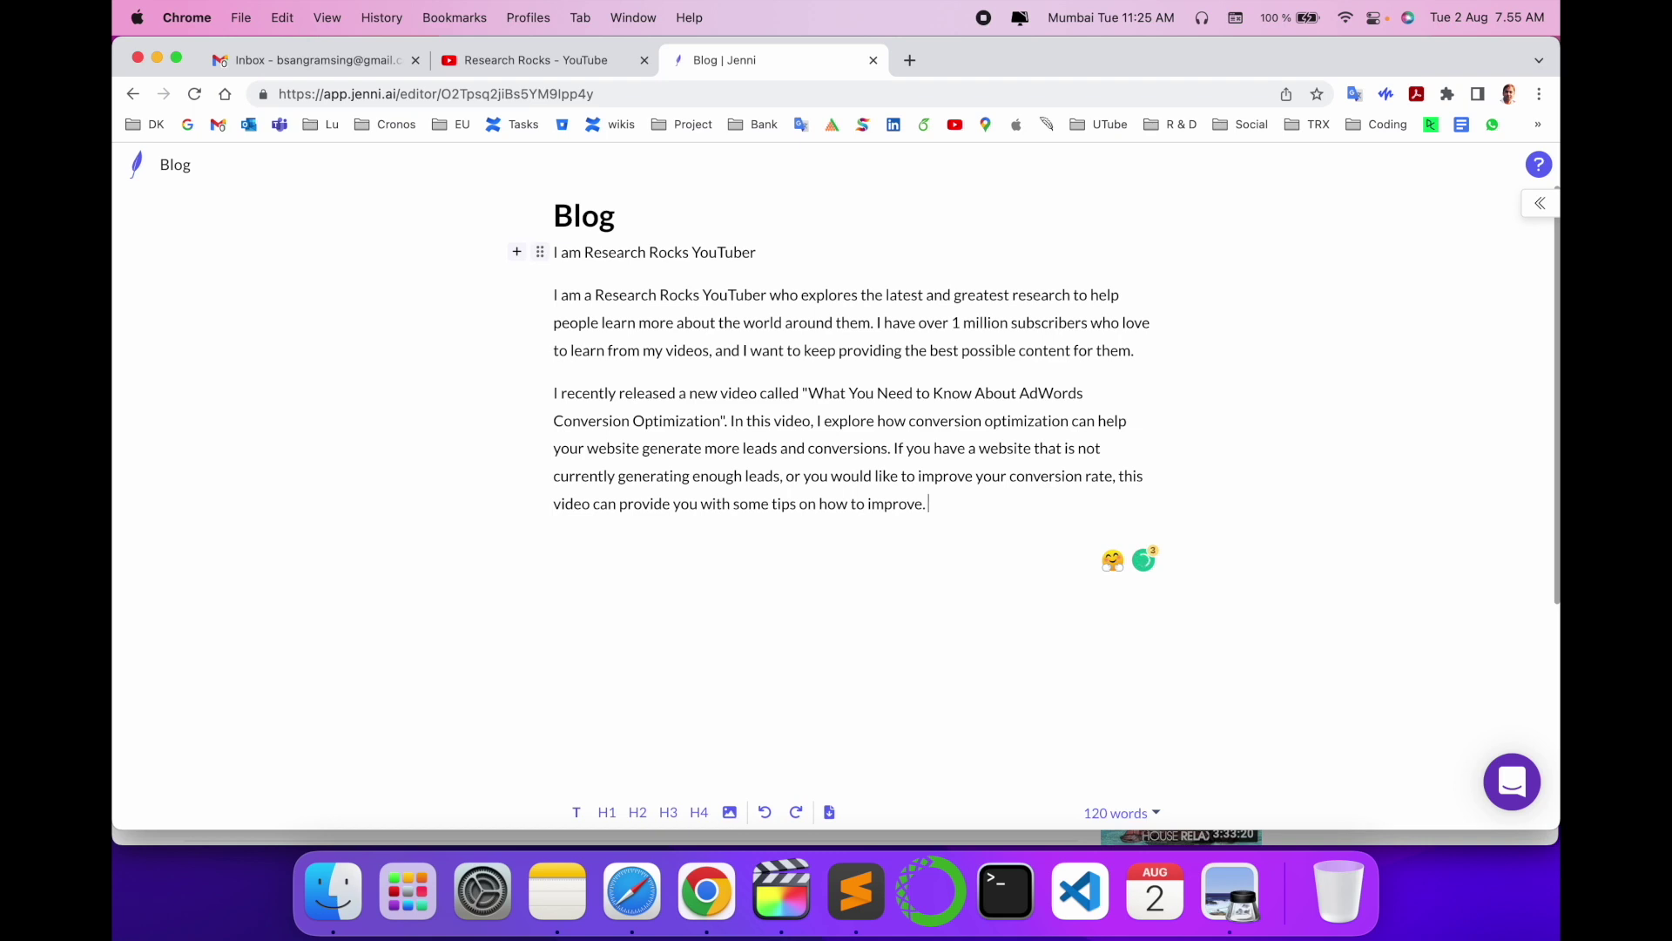